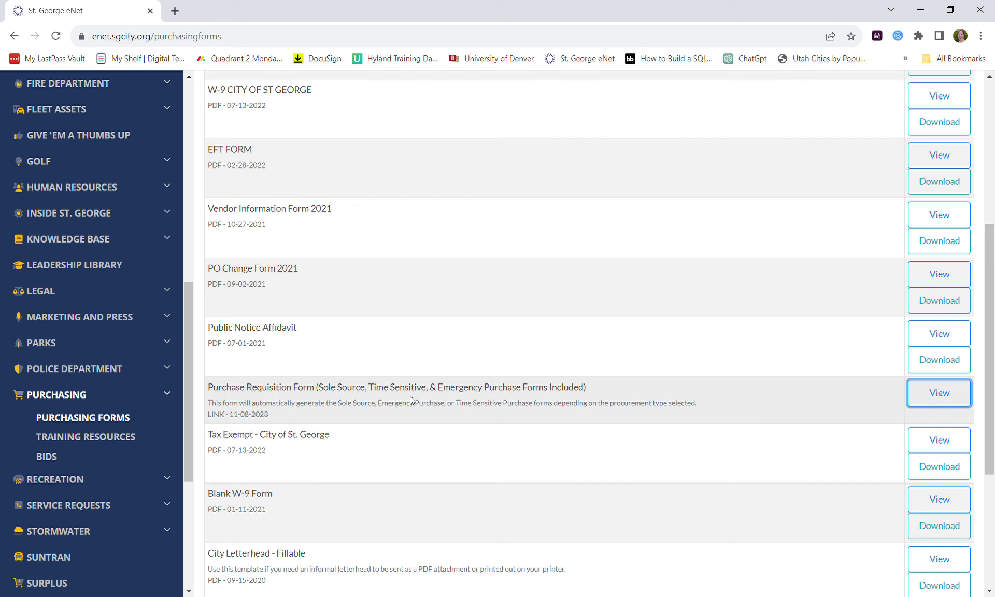
Open the Purchase Requisition Form from the Purchasing Forms list.
{"action": "scroll", "coordinate": [410, 399], "scroll_direction": "down", "scroll_amount": 1}
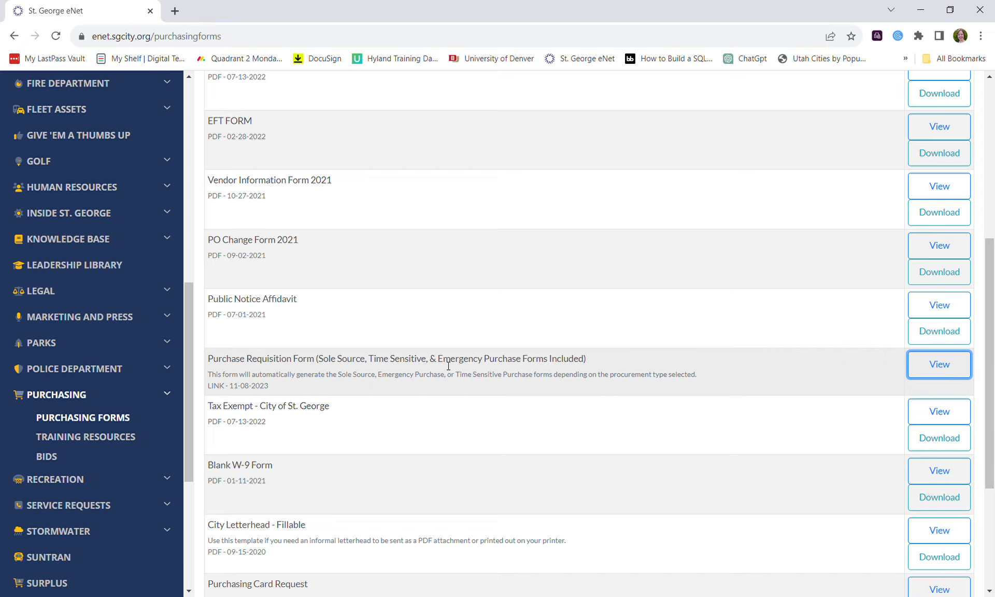
{"action": "left_click", "coordinate": [922, 375]}
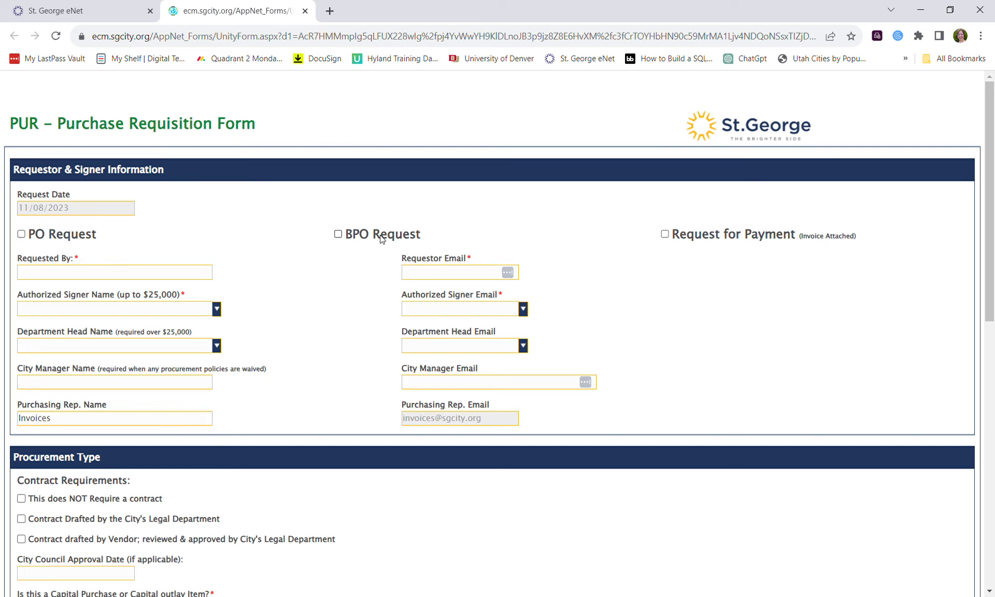
Set the request type to PO Request, leaving Request for Payment unchecked.
{"action": "left_click", "coordinate": [665, 234]}
{"action": "scroll", "coordinate": [655, 318], "scroll_direction": "down", "scroll_amount": 10}
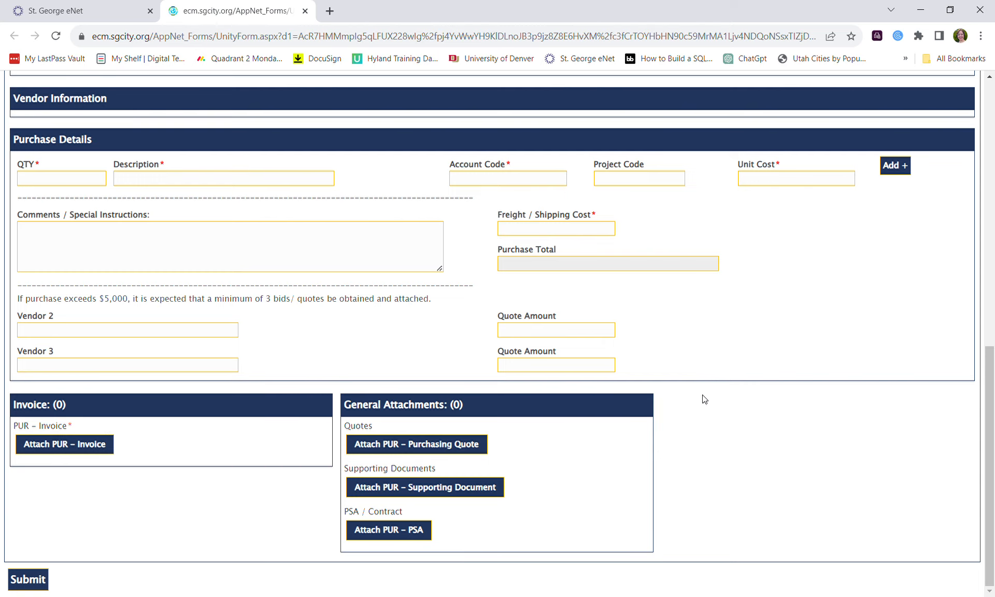
{"action": "scroll", "coordinate": [704, 399], "scroll_direction": "up", "scroll_amount": 15}
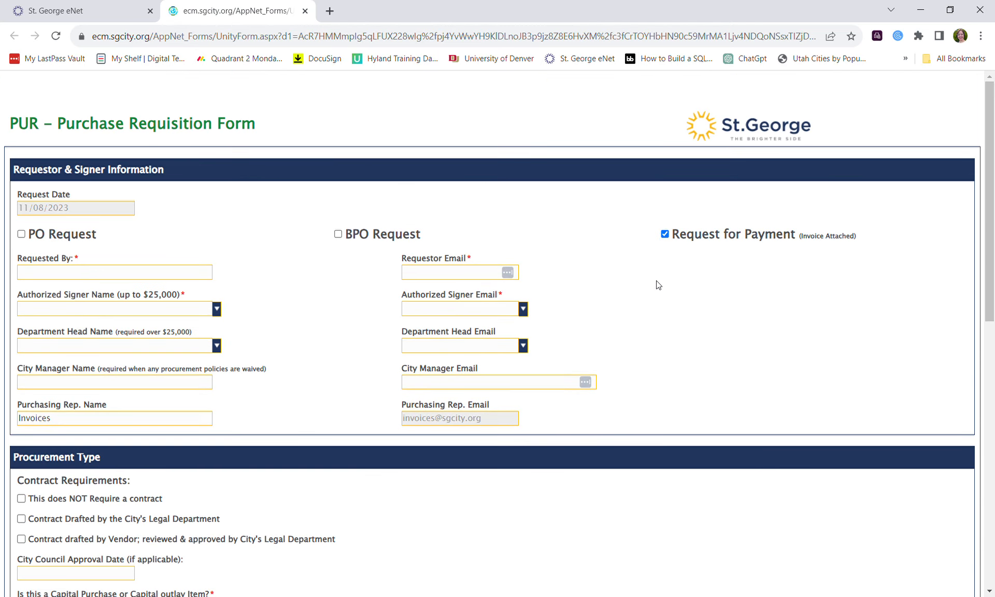
{"action": "left_click", "coordinate": [664, 235]}
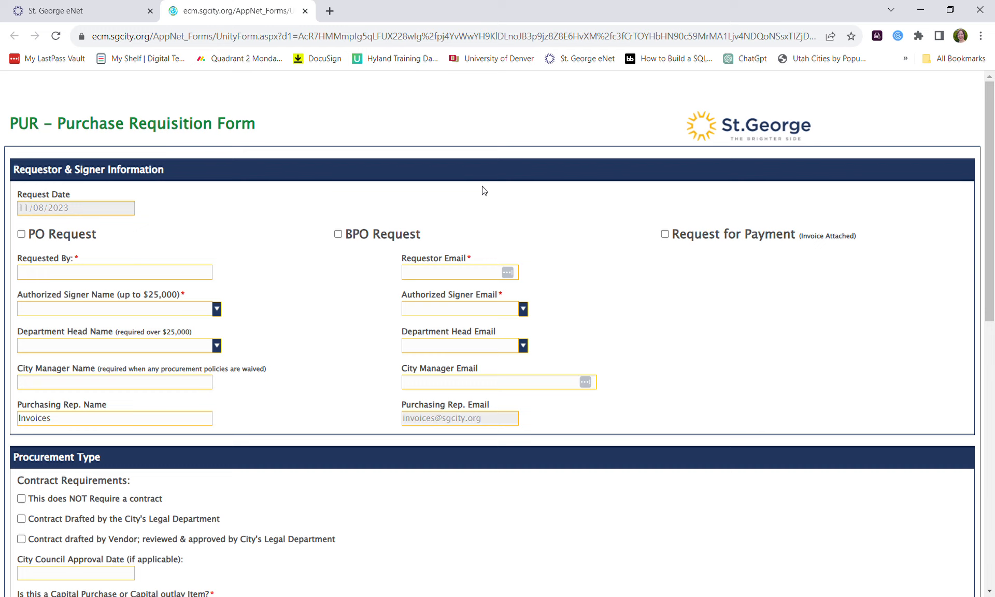
{"action": "left_click", "coordinate": [20, 234]}
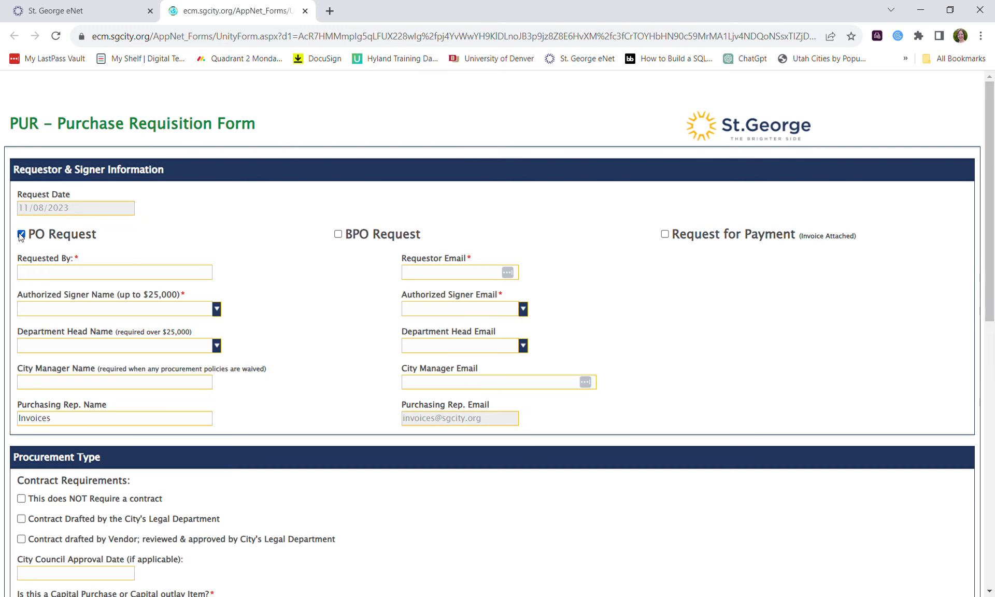
{"action": "scroll", "coordinate": [179, 242], "scroll_direction": "down", "scroll_amount": 1}
{"action": "left_click", "coordinate": [160, 240]}
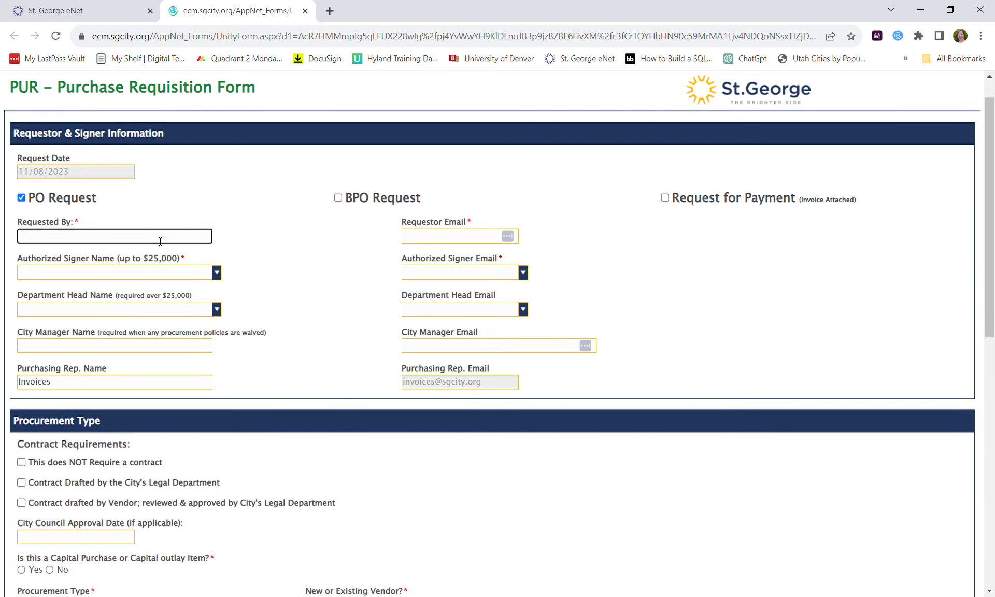
Enter the requester's full name so e-mail, Operations department and Technology Services division auto-fill.
{"action": "key", "text": "Tab"}
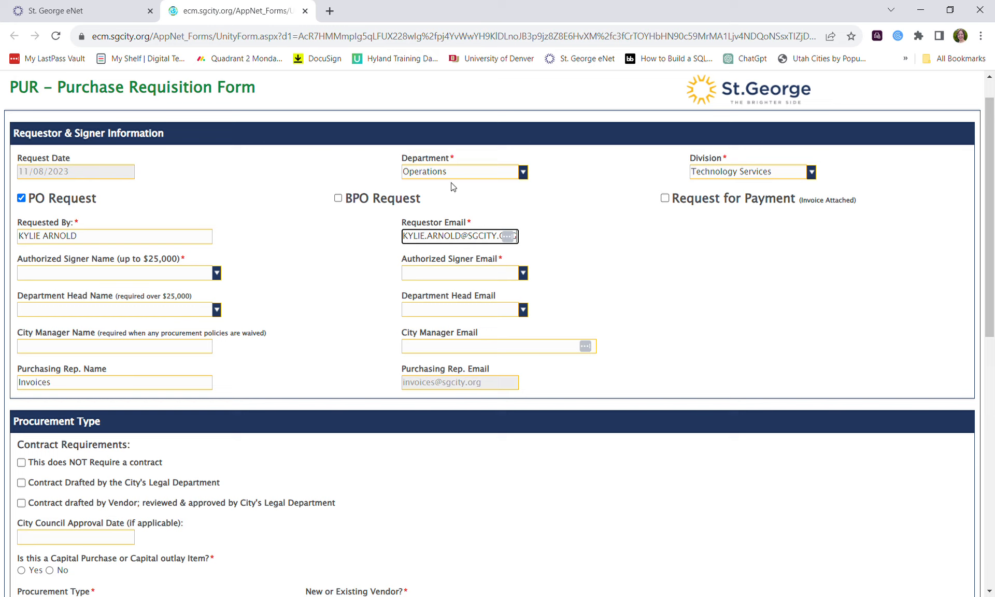
{"action": "left_click", "coordinate": [523, 171]}
{"action": "scroll", "coordinate": [497, 280], "scroll_direction": "down", "scroll_amount": 1}
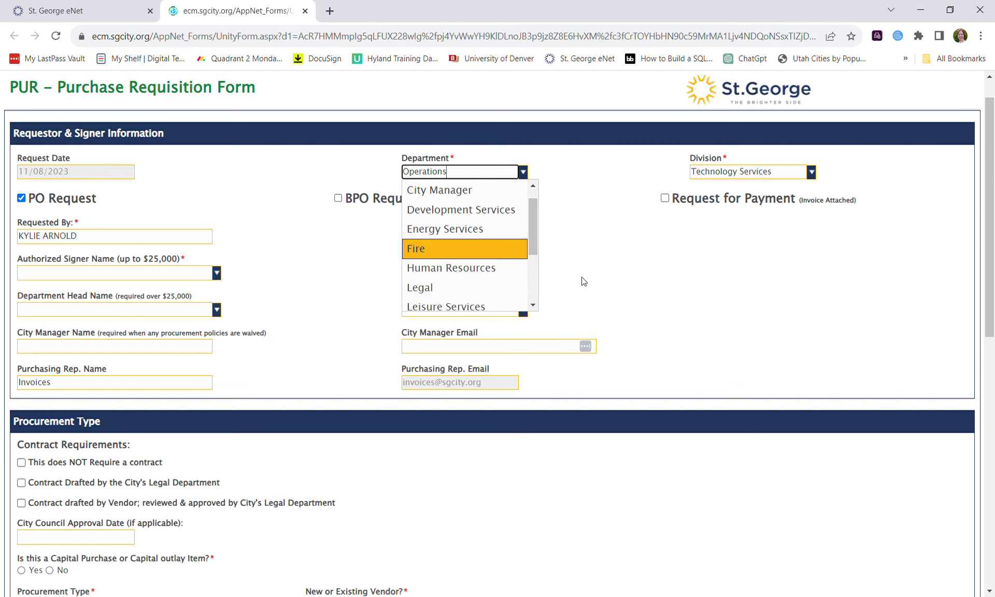
{"action": "left_click", "coordinate": [813, 177]}
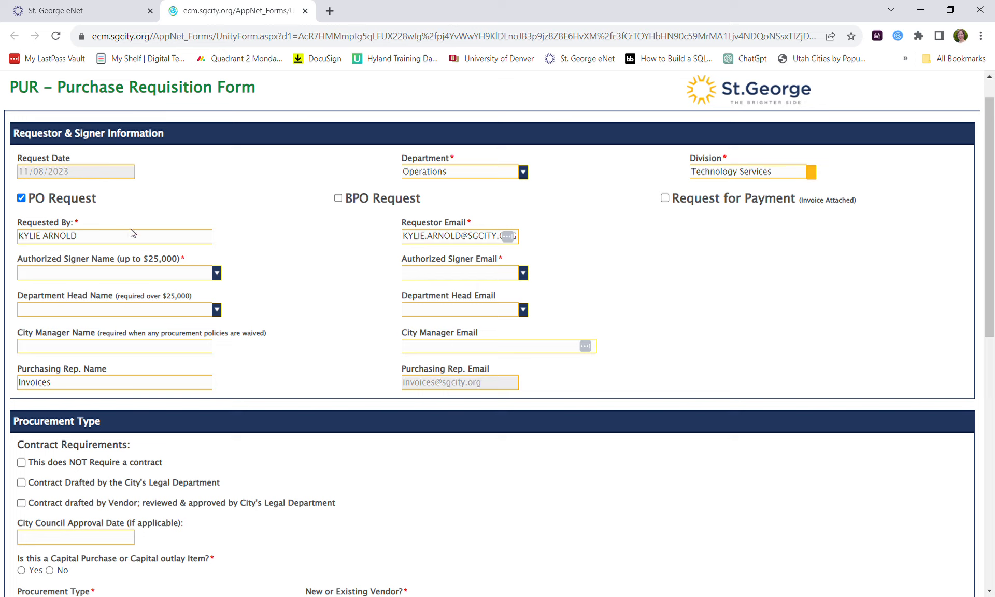
{"action": "left_click", "coordinate": [151, 278]}
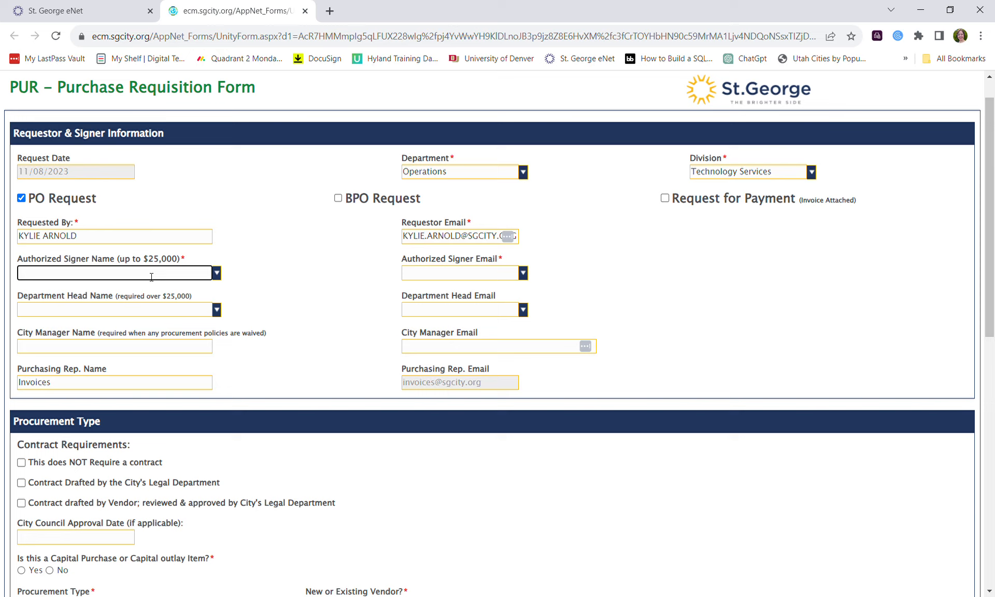
Choose the requester's testing entry as the Authorized Signer Name.
{"action": "left_click", "coordinate": [221, 278]}
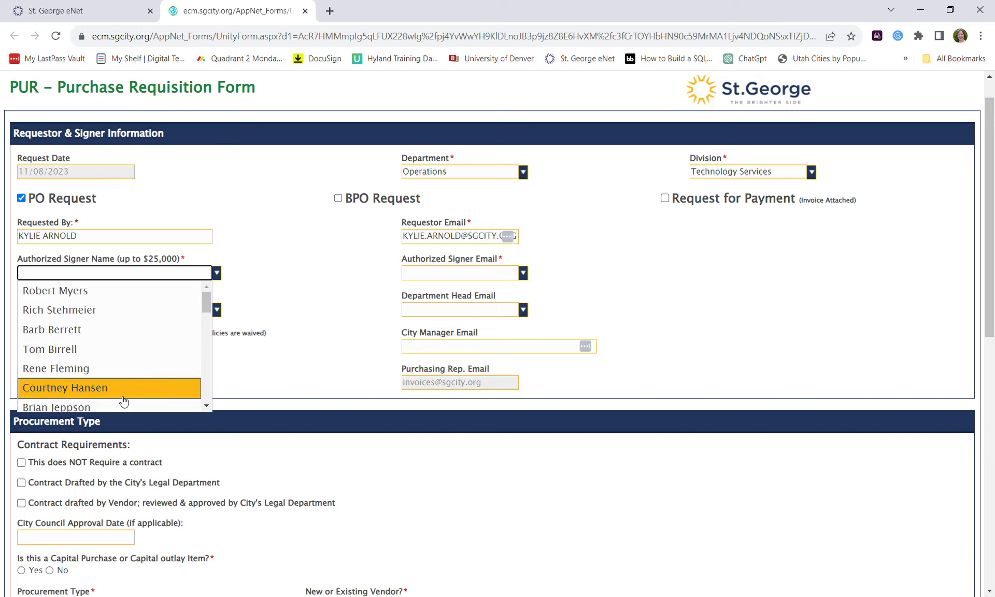
{"action": "scroll", "coordinate": [124, 401], "scroll_direction": "down", "scroll_amount": 5}
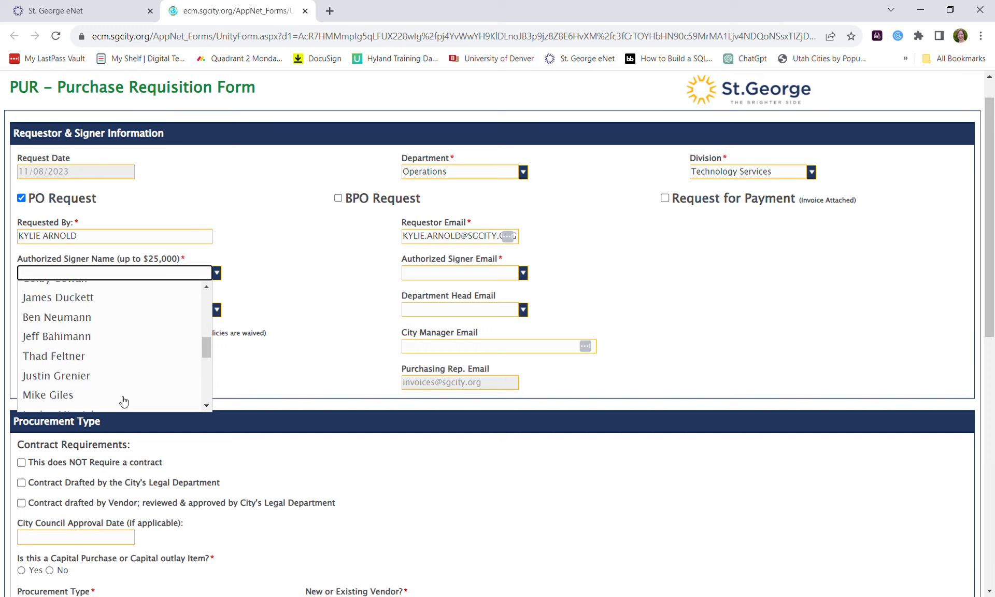
{"action": "scroll", "coordinate": [123, 401], "scroll_direction": "down", "scroll_amount": 6}
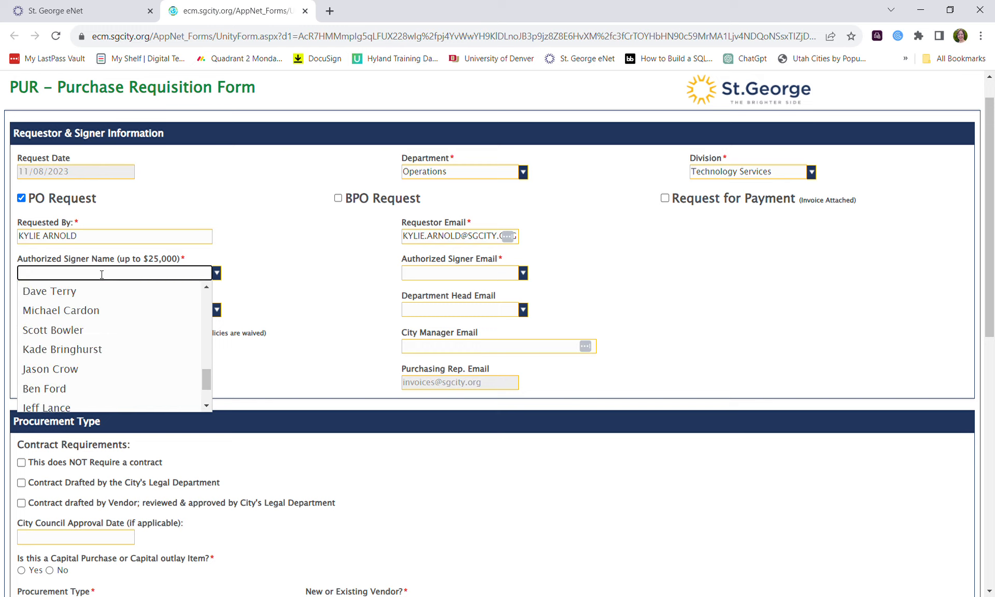
{"action": "type", "text": "Kylie"}
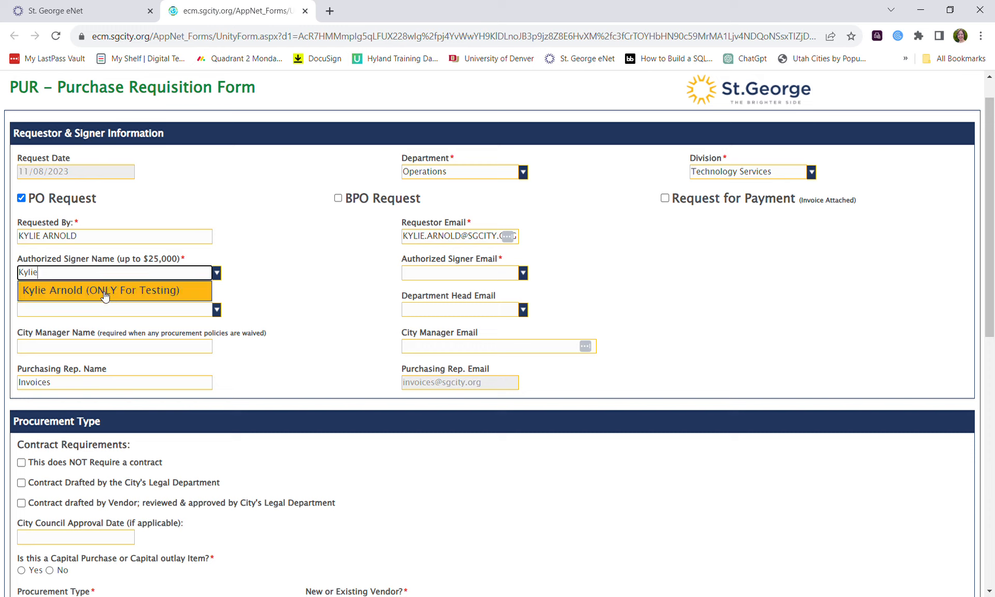
{"action": "left_click", "coordinate": [105, 296]}
Fill in the Authorized Signer Email from the suggested address.
{"action": "left_click", "coordinate": [459, 275]}
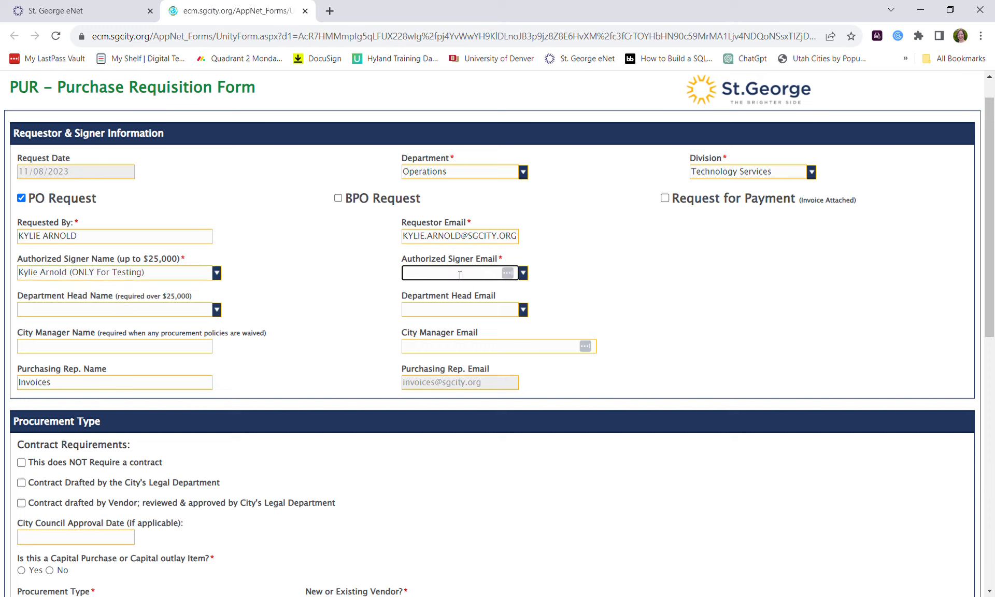
{"action": "type", "text": "kylie"}
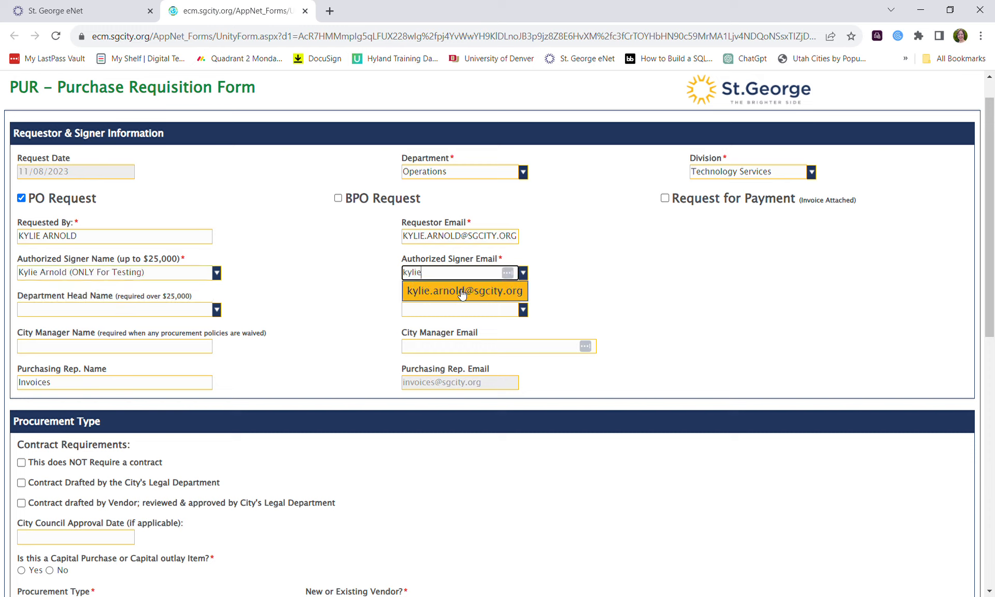
{"action": "left_click", "coordinate": [463, 293]}
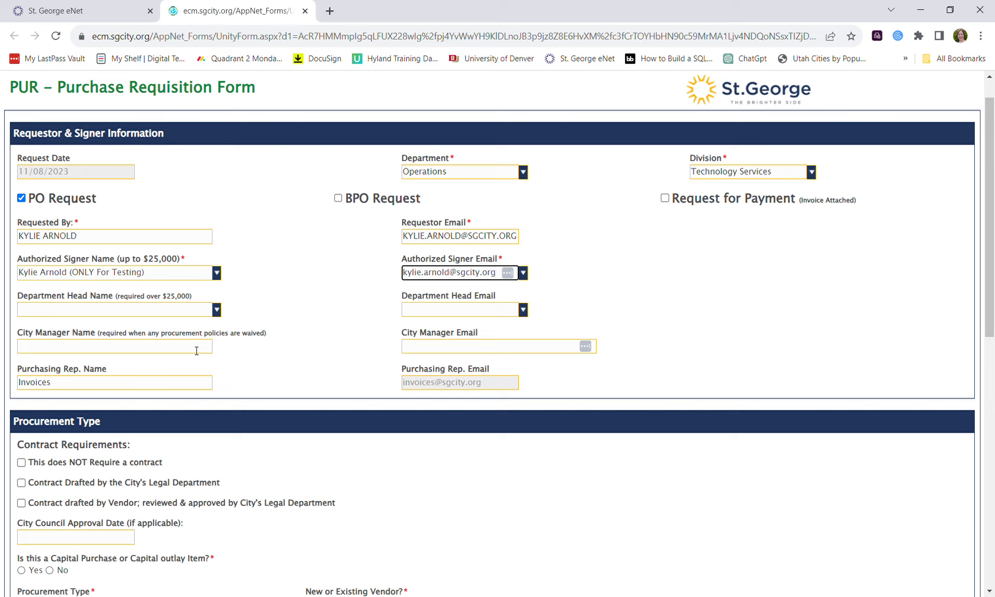
{"action": "scroll", "coordinate": [196, 351], "scroll_direction": "down", "scroll_amount": 3}
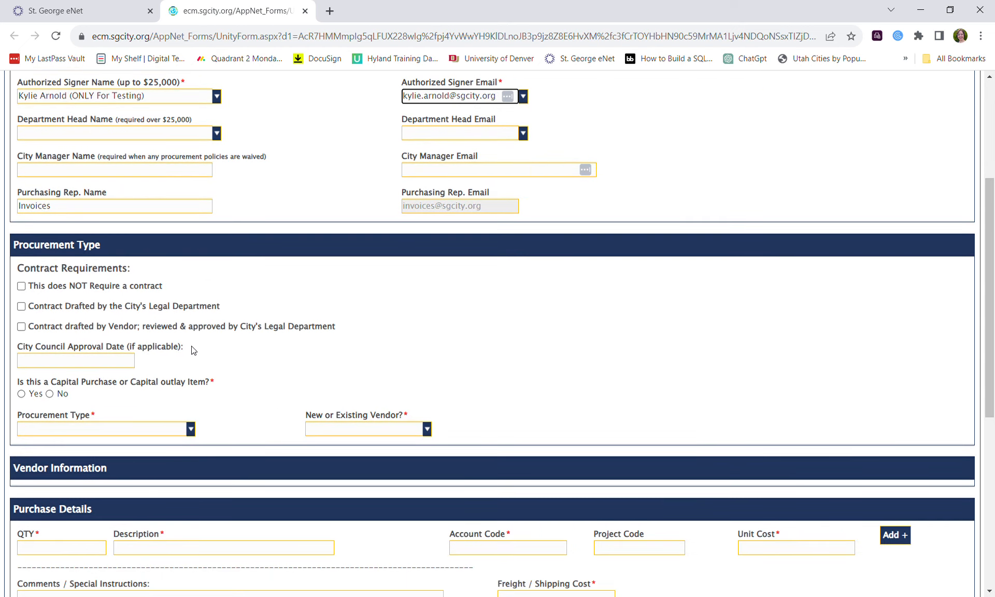
Mark 'This does NOT Require a contract' and answer No to Capital Purchase.
{"action": "scroll", "coordinate": [193, 350], "scroll_direction": "down", "scroll_amount": 1}
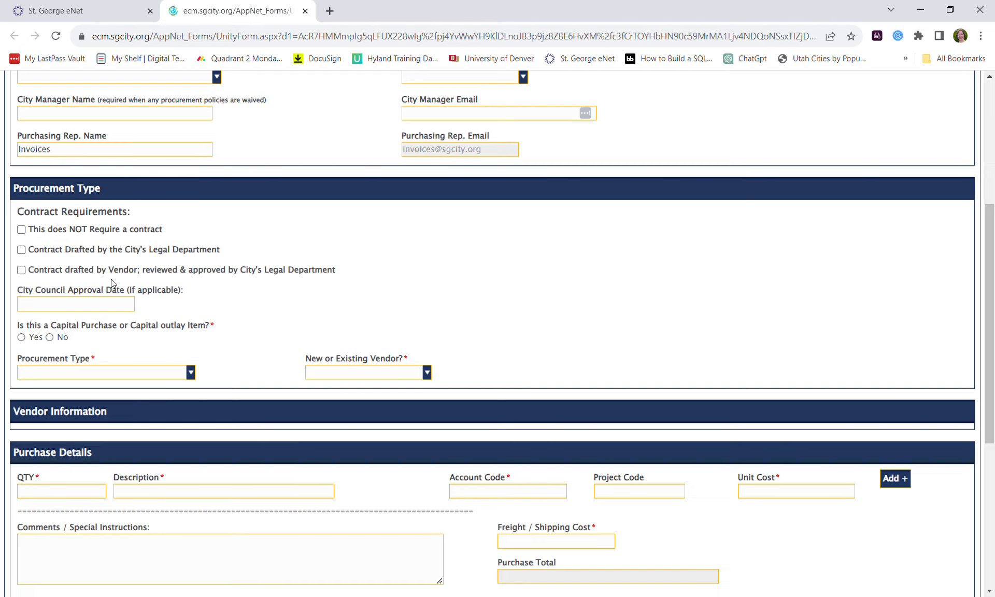
{"action": "left_click", "coordinate": [22, 249]}
{"action": "scroll", "coordinate": [133, 244], "scroll_direction": "down", "scroll_amount": 6}
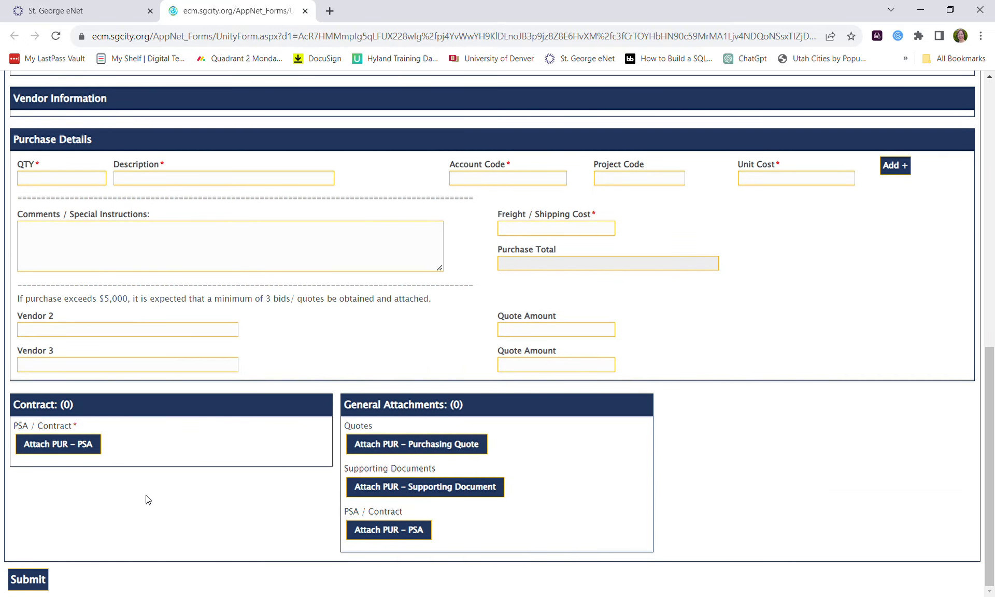
{"action": "scroll", "coordinate": [148, 498], "scroll_direction": "up", "scroll_amount": 6}
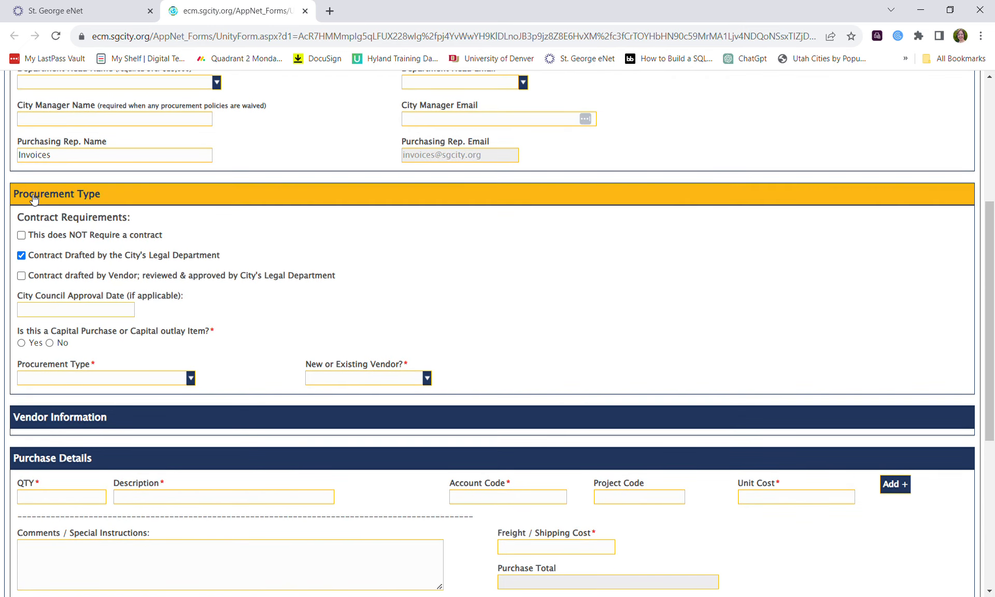
{"action": "left_click", "coordinate": [21, 254]}
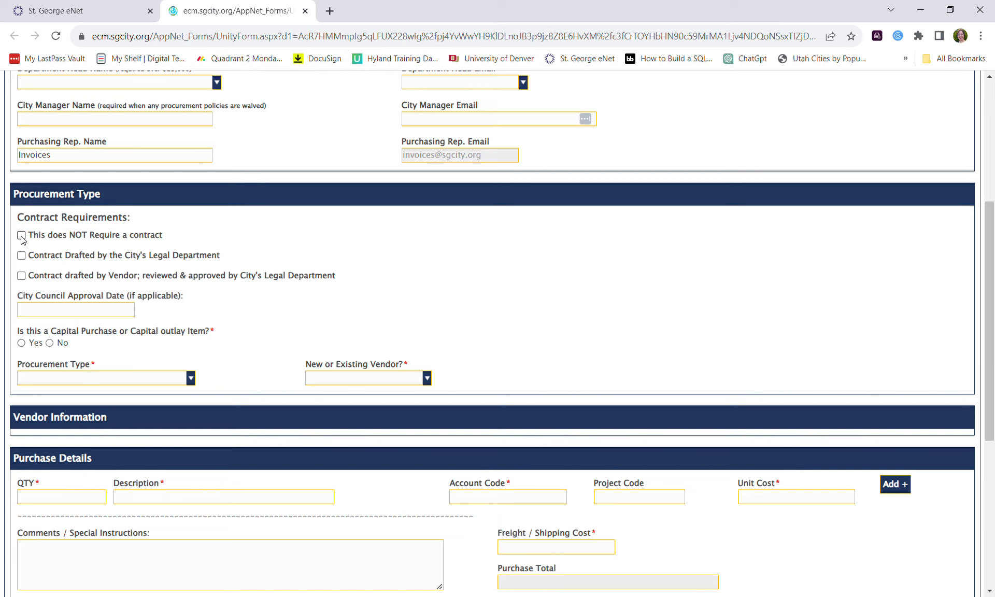
{"action": "left_click", "coordinate": [22, 235]}
{"action": "scroll", "coordinate": [133, 284], "scroll_direction": "down", "scroll_amount": 1}
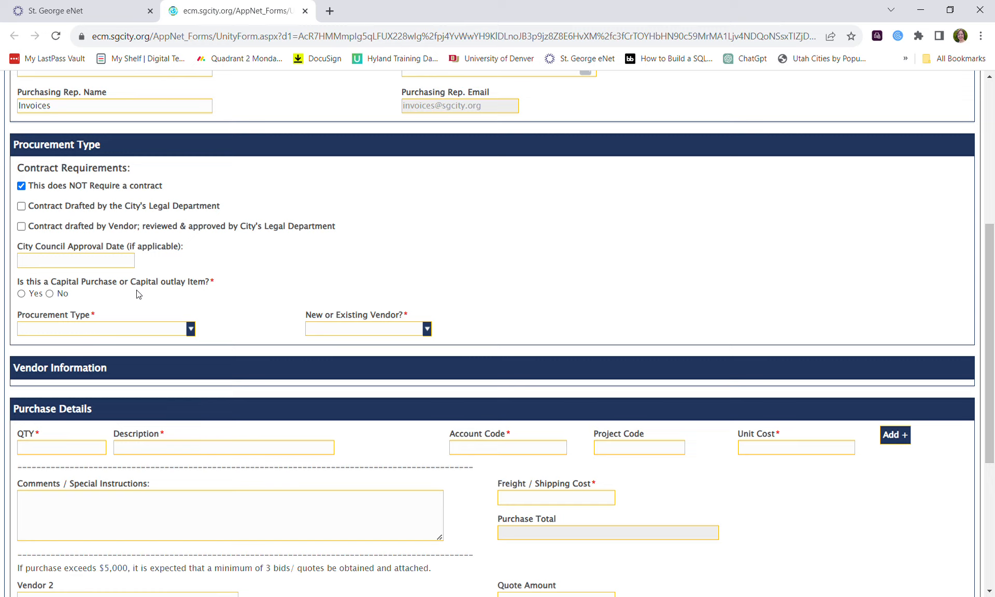
{"action": "left_click", "coordinate": [50, 294]}
Keep Capital Purchase at No and choose Sole Source / O.E.M Item as procurement type.
{"action": "left_click", "coordinate": [21, 294]}
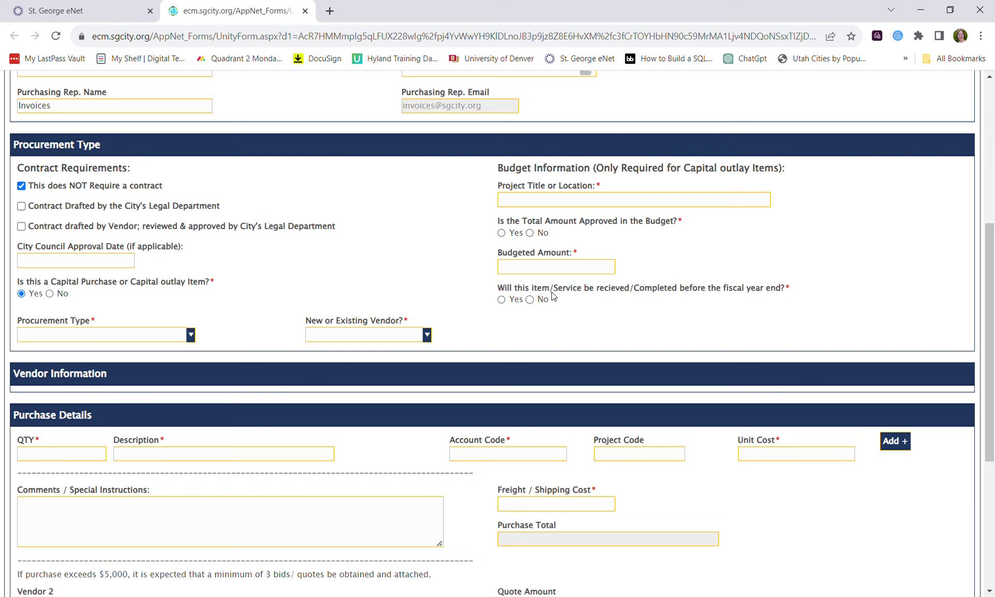
{"action": "left_click", "coordinate": [50, 293]}
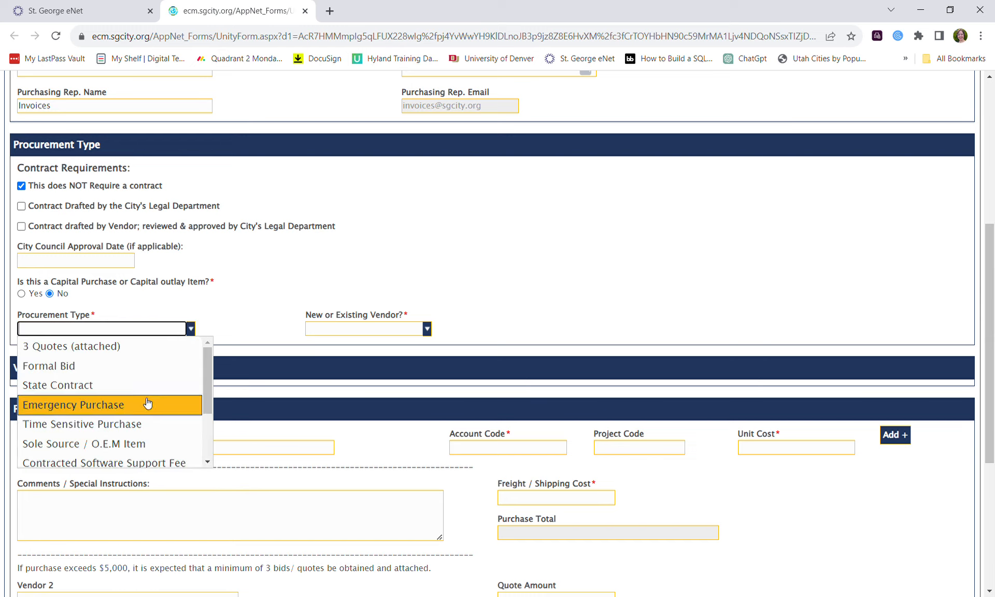
{"action": "left_click", "coordinate": [141, 444]}
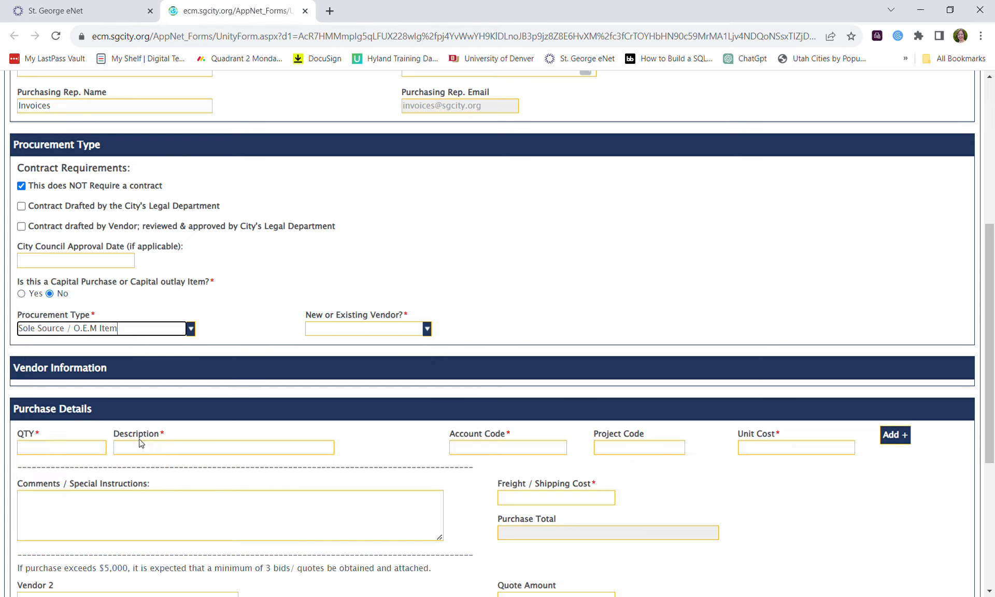
Mark the vendor as EXISTING PARTY and select PM Casper Test Vendor by name.
{"action": "scroll", "coordinate": [261, 406], "scroll_direction": "down", "scroll_amount": 1}
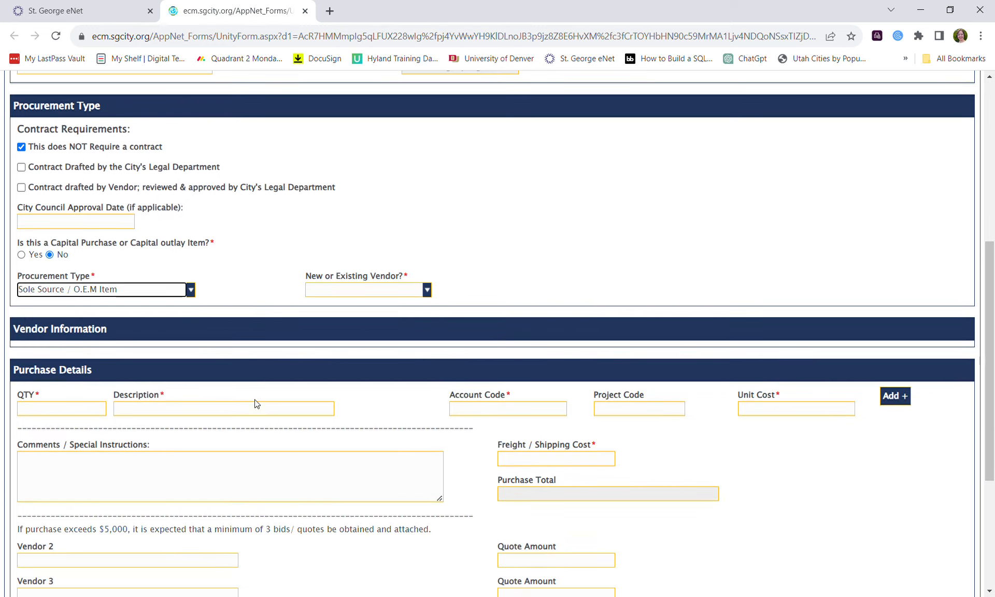
{"action": "scroll", "coordinate": [256, 404], "scroll_direction": "down", "scroll_amount": 1}
{"action": "scroll", "coordinate": [257, 404], "scroll_direction": "up", "scroll_amount": 1}
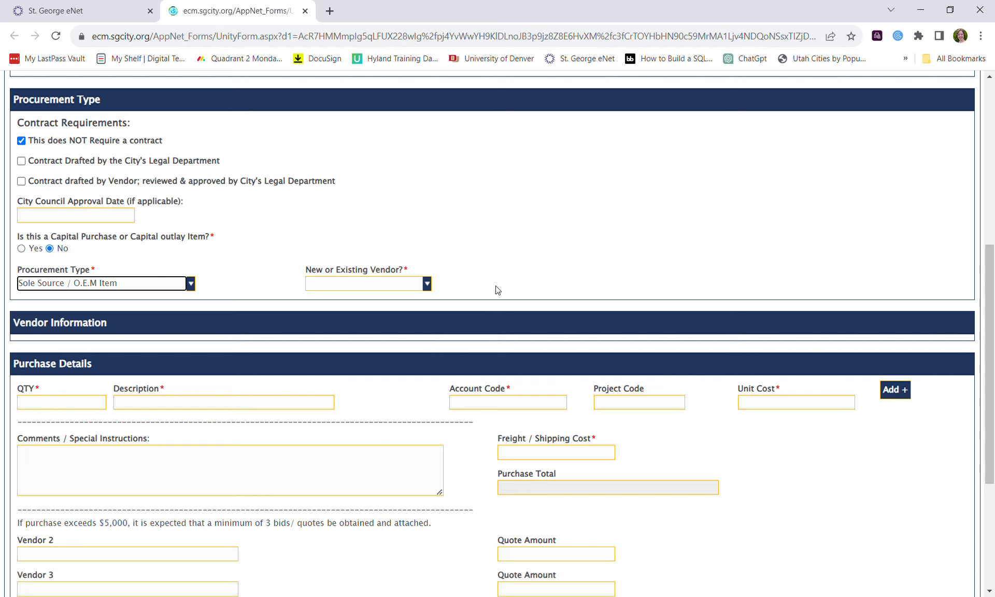
{"action": "left_click", "coordinate": [427, 284]}
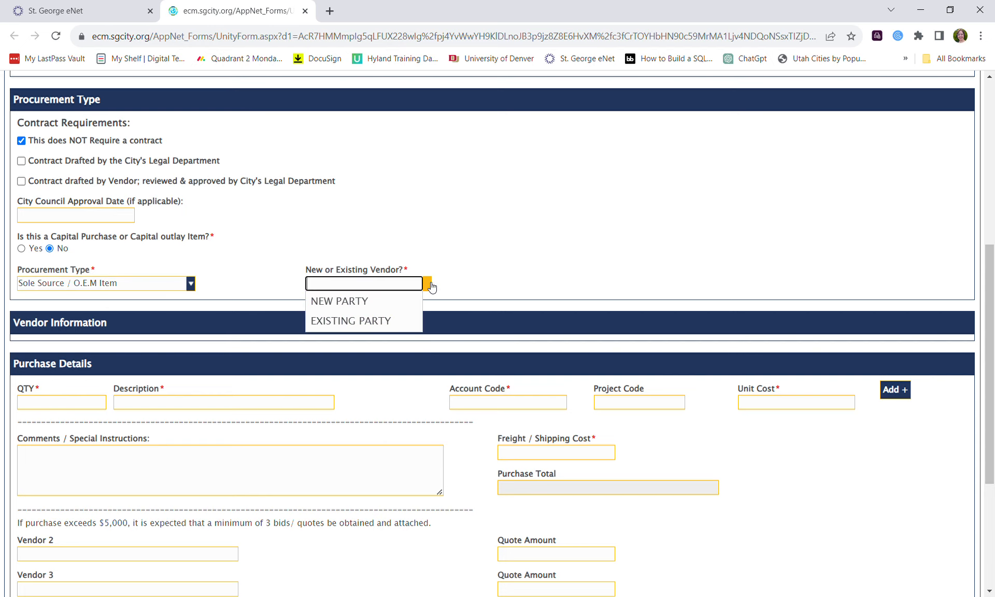
{"action": "left_click", "coordinate": [409, 321]}
{"action": "left_click", "coordinate": [213, 381]}
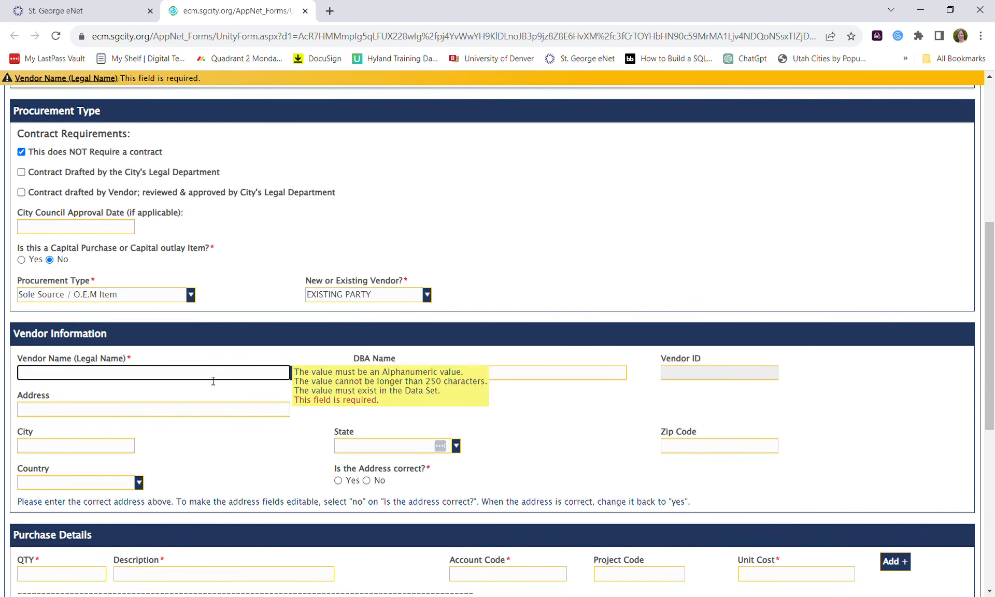
{"action": "type", "text": "pm casper"}
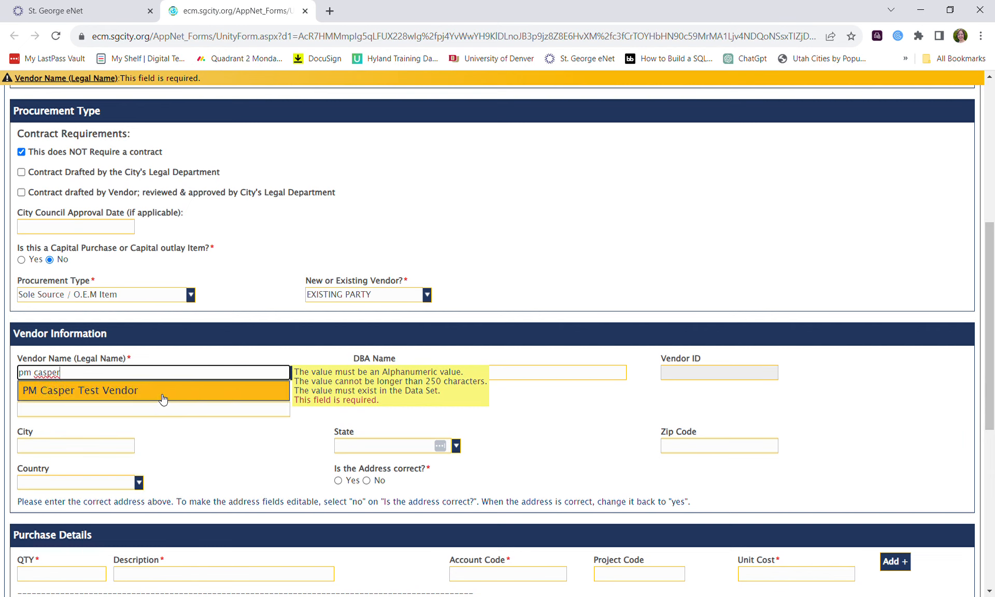
{"action": "left_click", "coordinate": [163, 399]}
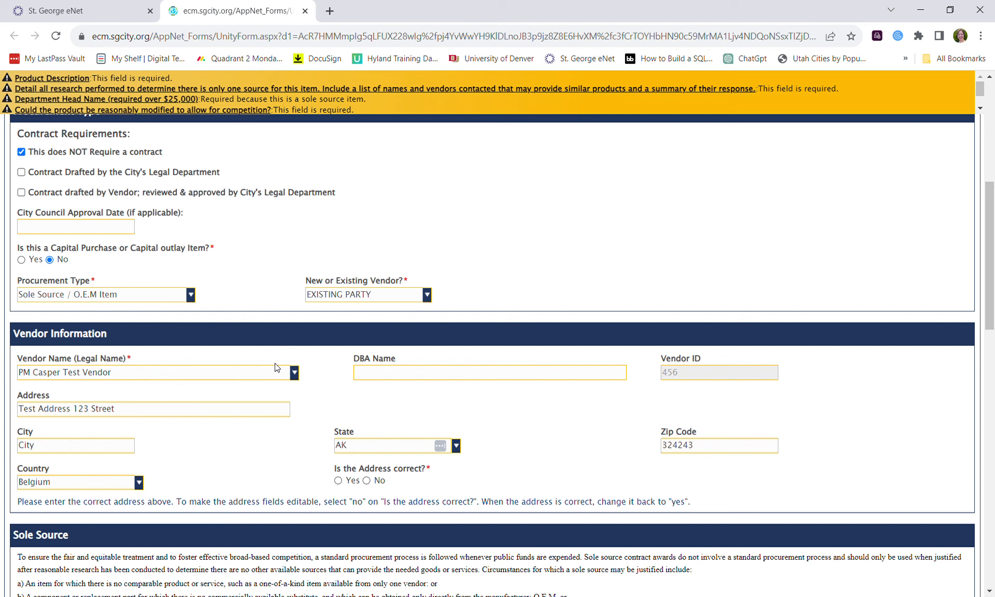
{"action": "scroll", "coordinate": [277, 367], "scroll_direction": "down", "scroll_amount": 1}
Check the flagged Department Head Name, Department Head Email and Product Description fields via the warning banner.
{"action": "scroll", "coordinate": [275, 364], "scroll_direction": "down", "scroll_amount": 2}
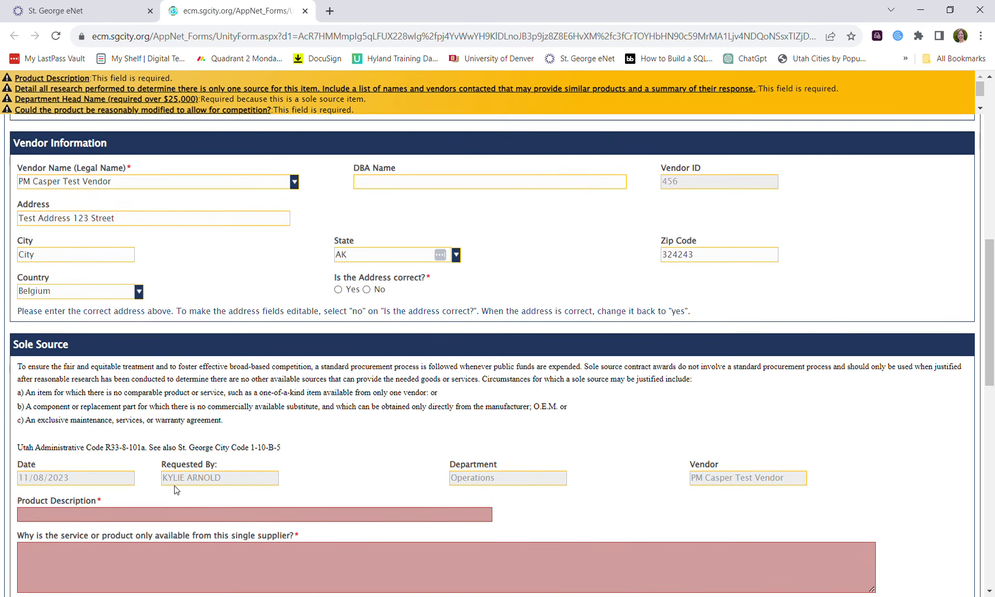
{"action": "scroll", "coordinate": [176, 490], "scroll_direction": "down", "scroll_amount": 2}
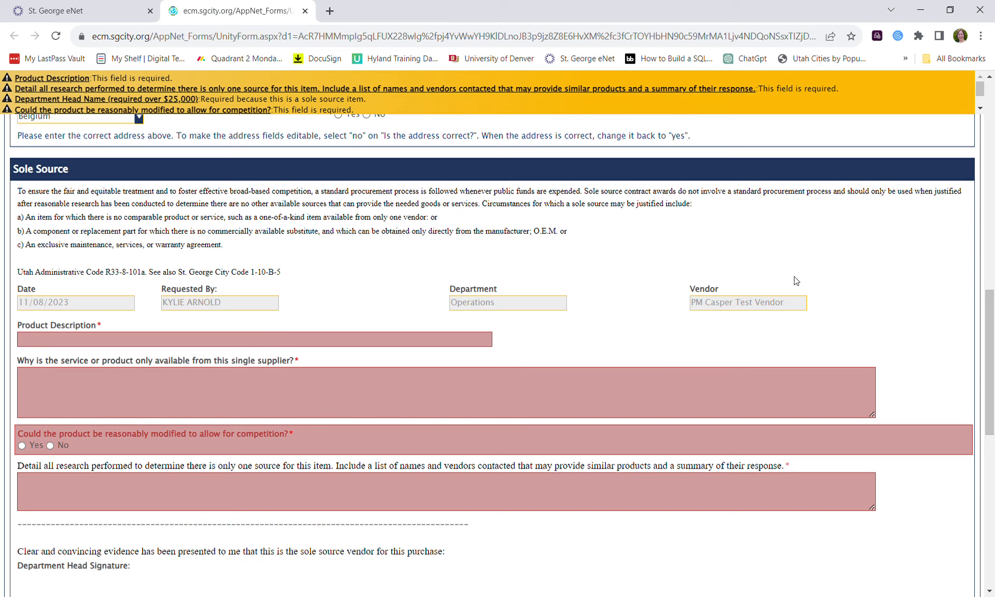
{"action": "scroll", "coordinate": [697, 335], "scroll_direction": "up", "scroll_amount": 2}
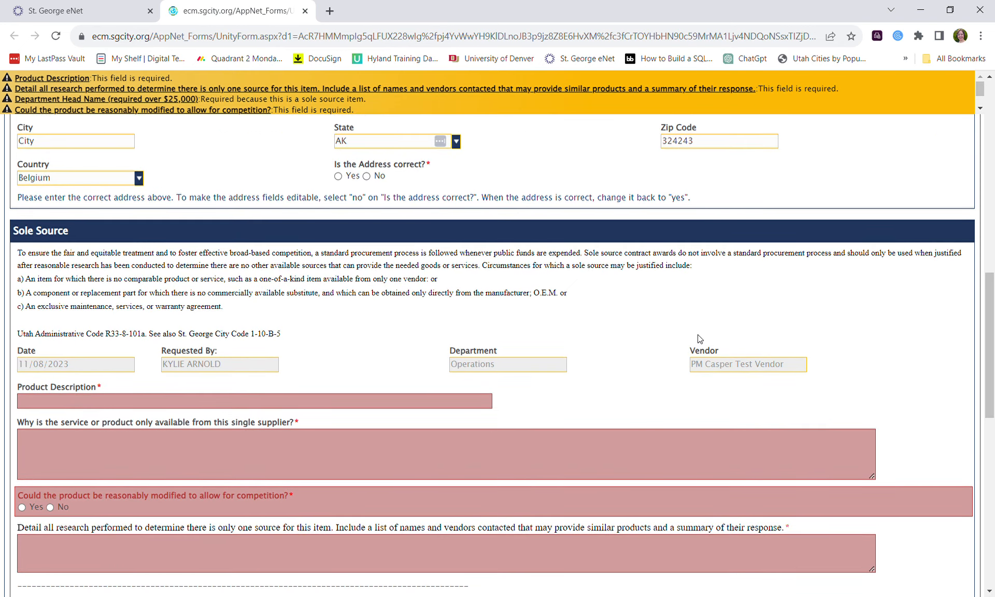
{"action": "scroll", "coordinate": [699, 339], "scroll_direction": "down", "scroll_amount": 1}
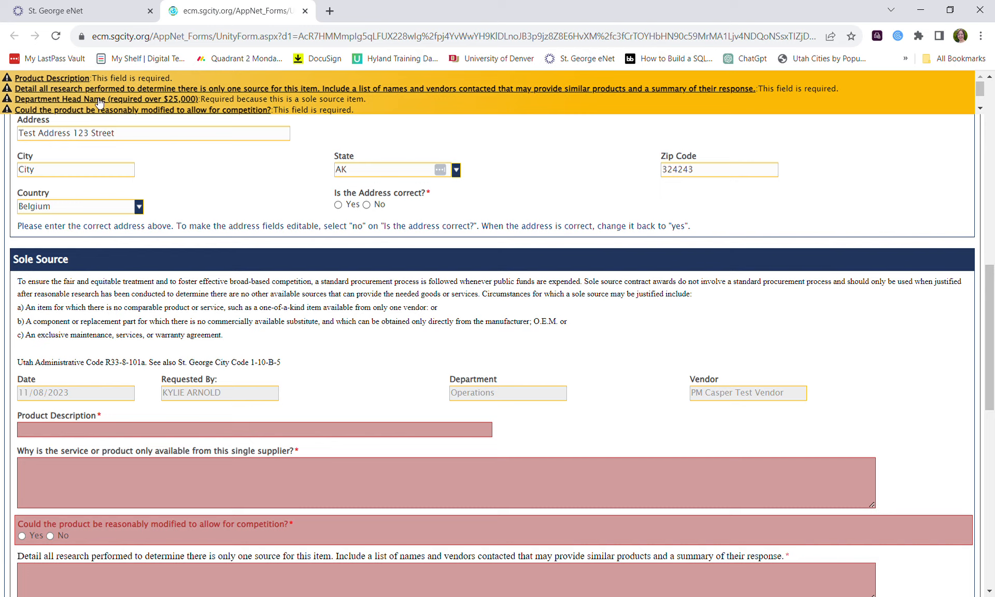
{"action": "left_click", "coordinate": [70, 104]}
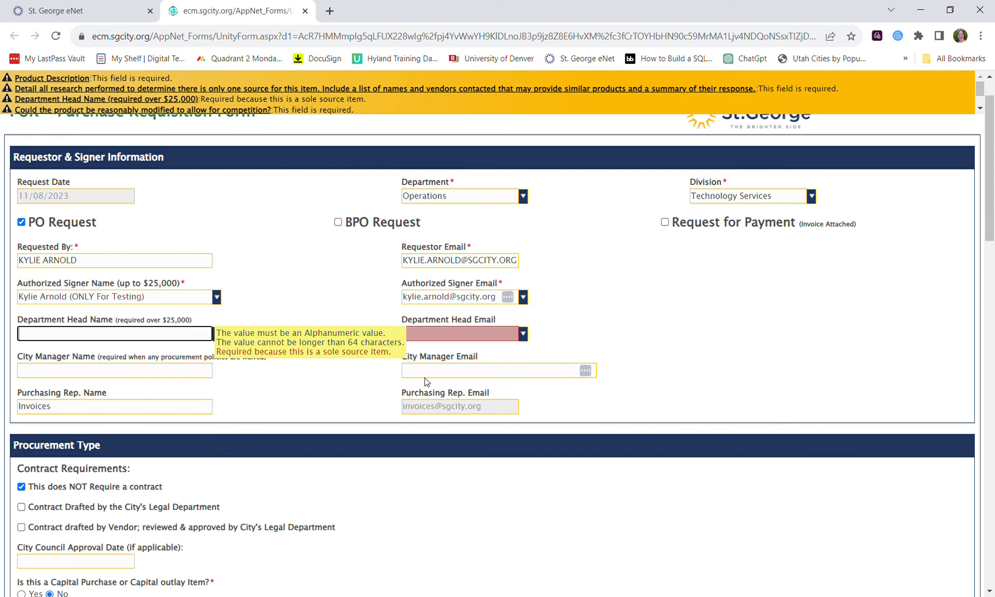
{"action": "left_click", "coordinate": [486, 339]}
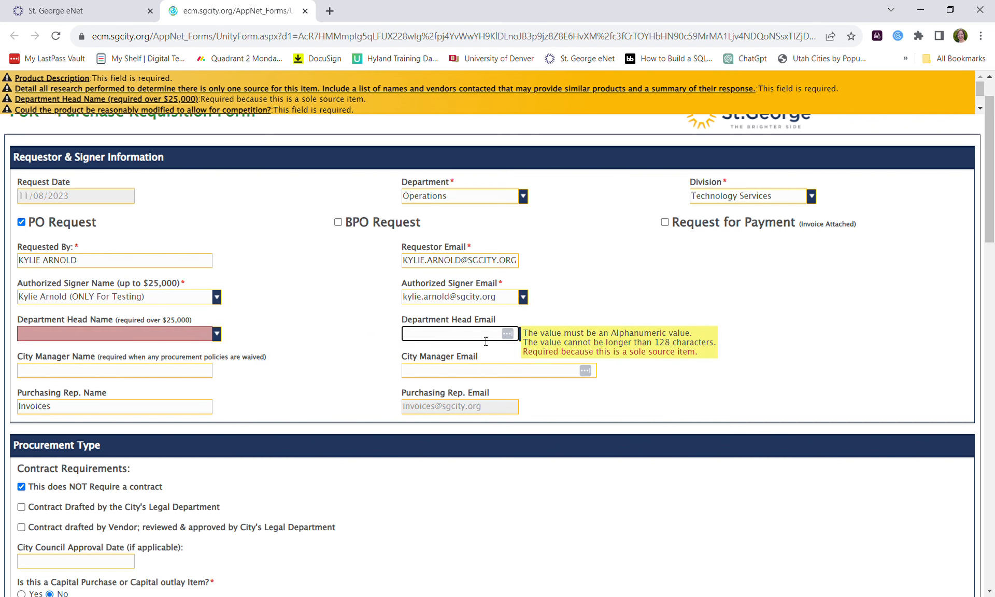
{"action": "left_click", "coordinate": [52, 80]}
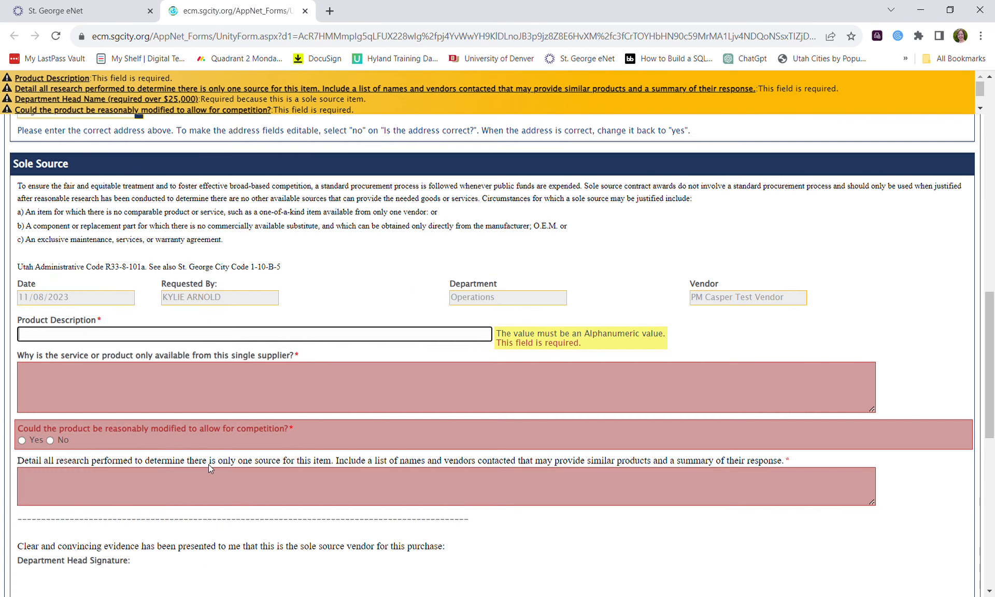
{"action": "scroll", "coordinate": [207, 358], "scroll_direction": "up", "scroll_amount": 4}
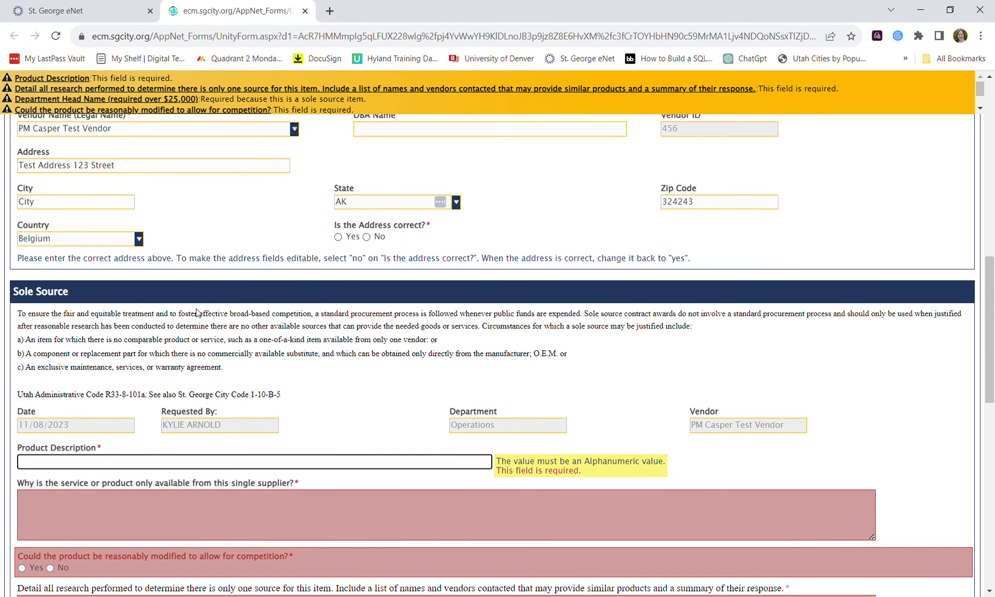
{"action": "scroll", "coordinate": [293, 256], "scroll_direction": "up", "scroll_amount": 1}
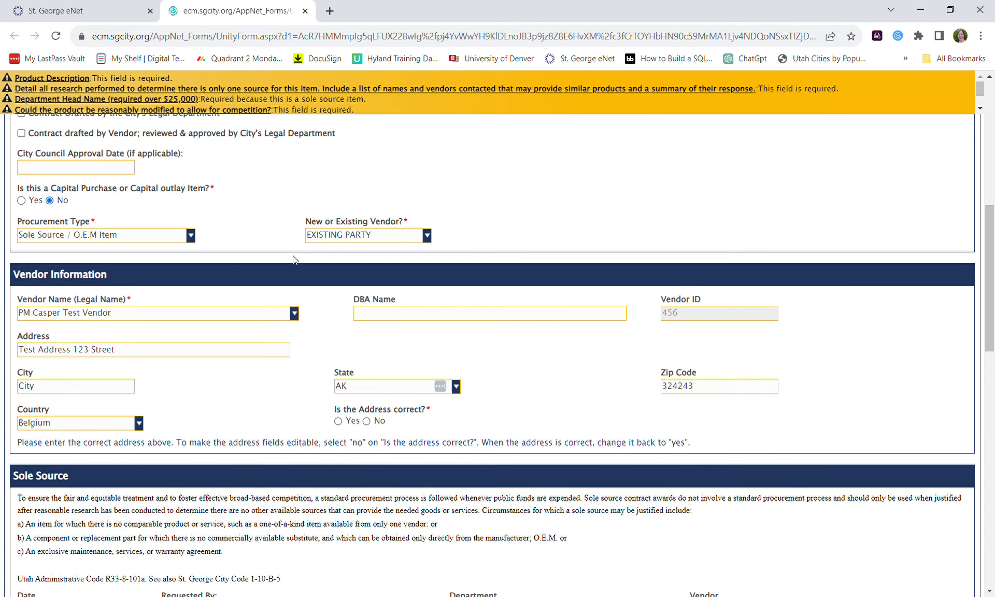
{"action": "left_click", "coordinate": [194, 236]}
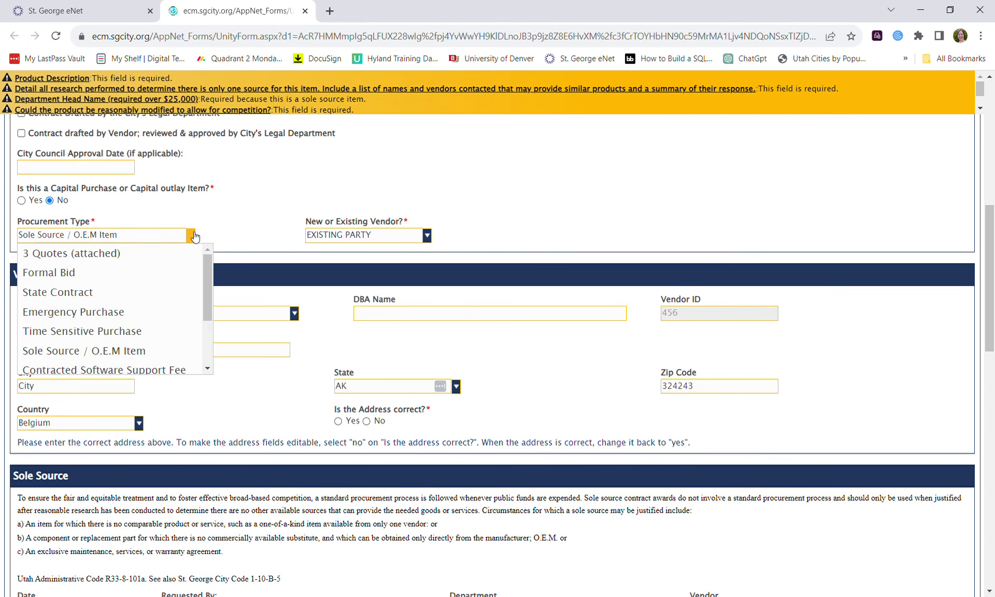
Set Procurement Type to Formal Bid, after briefly trying 3 Quotes (attached).
{"action": "left_click", "coordinate": [145, 280]}
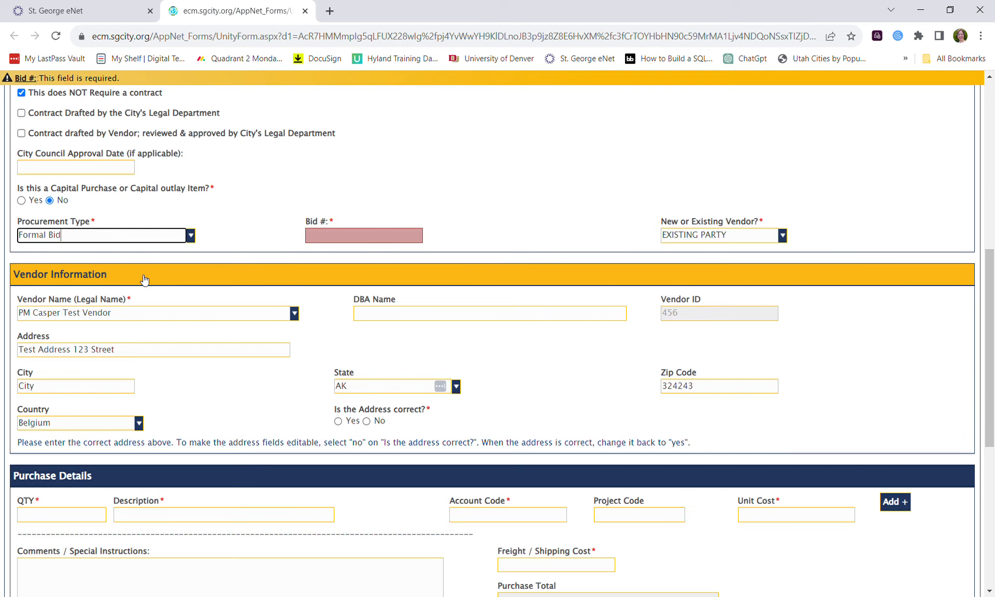
{"action": "left_click", "coordinate": [343, 236]}
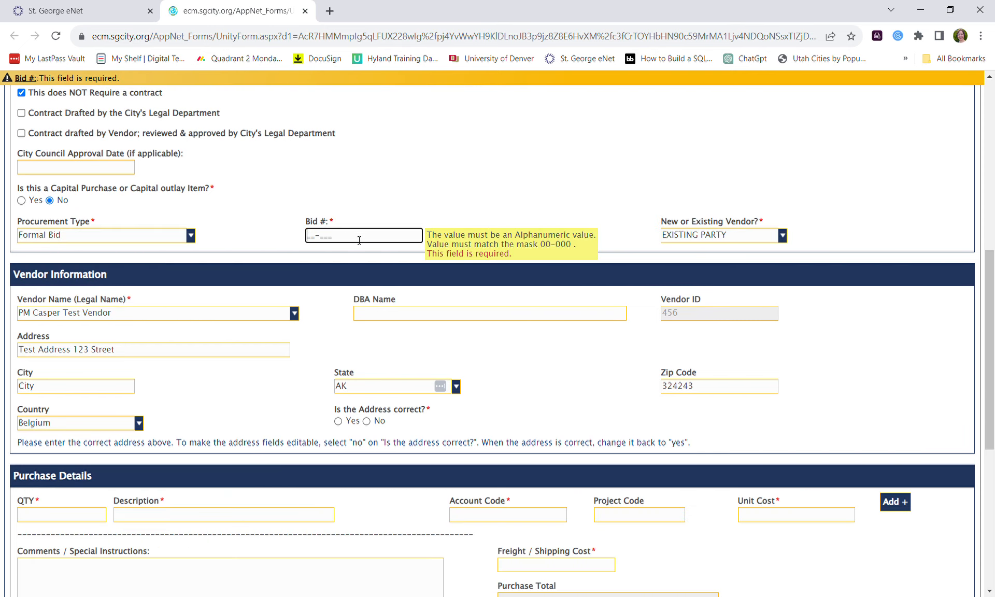
{"action": "left_click", "coordinate": [191, 236]}
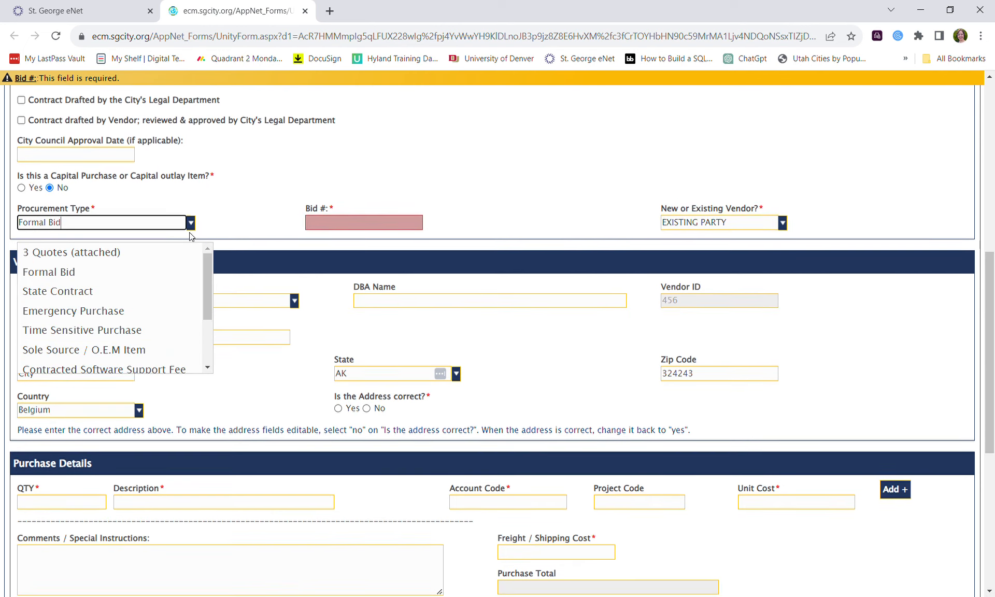
{"action": "left_click", "coordinate": [151, 253]}
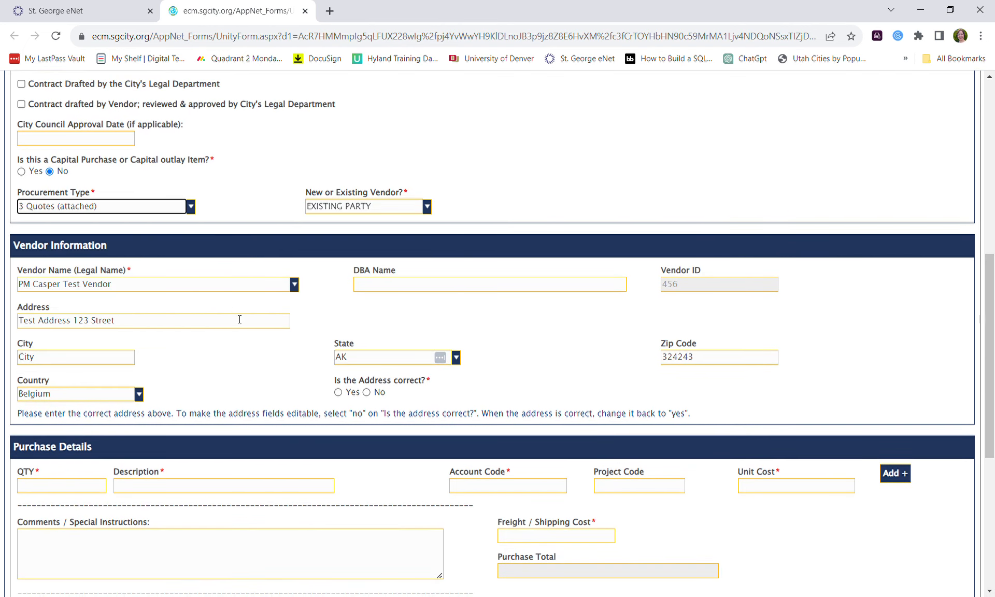
{"action": "scroll", "coordinate": [239, 319], "scroll_direction": "down", "scroll_amount": 6}
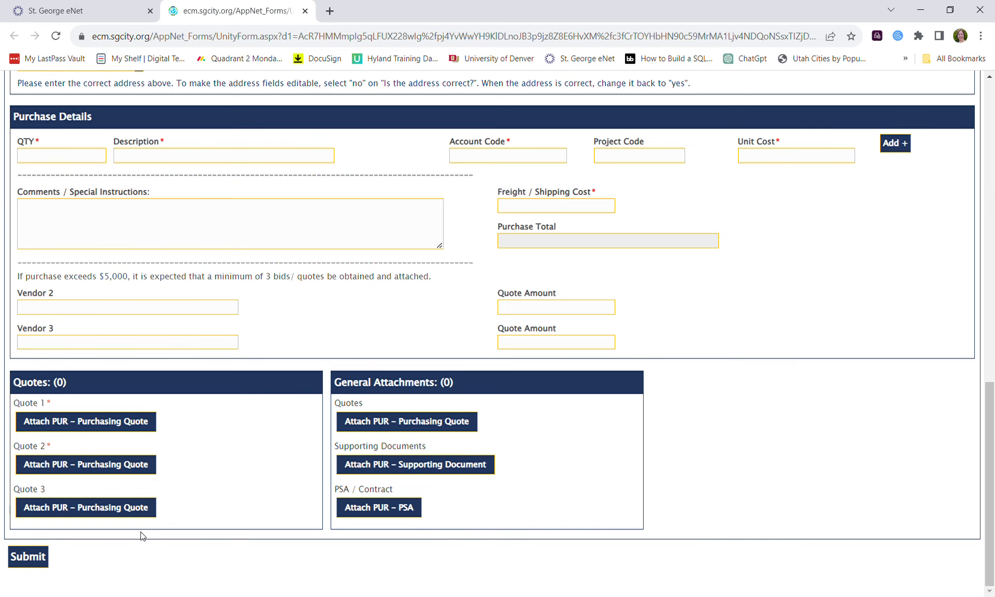
{"action": "scroll", "coordinate": [137, 500], "scroll_direction": "up", "scroll_amount": 4}
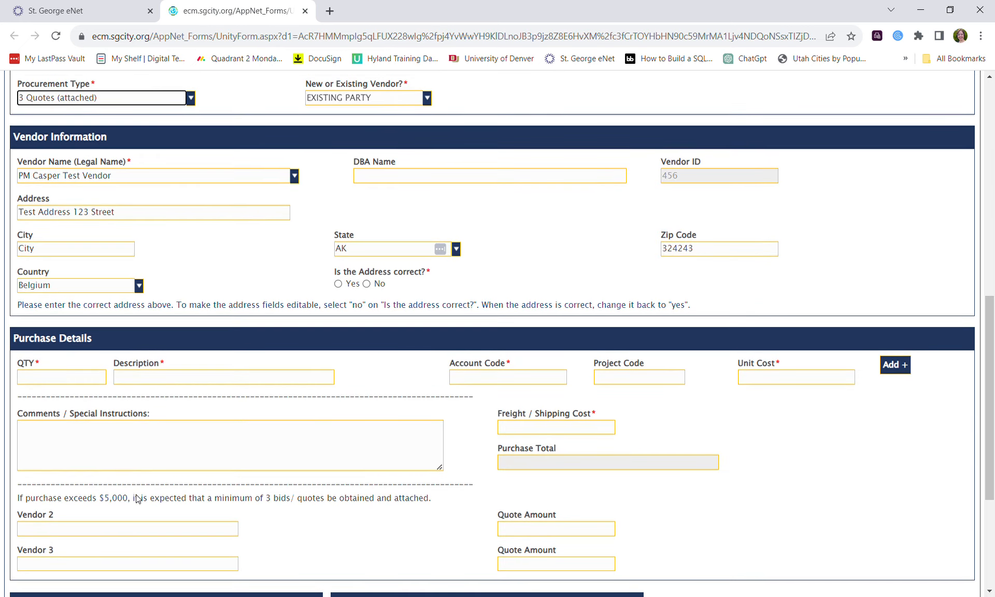
{"action": "scroll", "coordinate": [138, 500], "scroll_direction": "up", "scroll_amount": 4}
{"action": "left_click", "coordinate": [193, 325]}
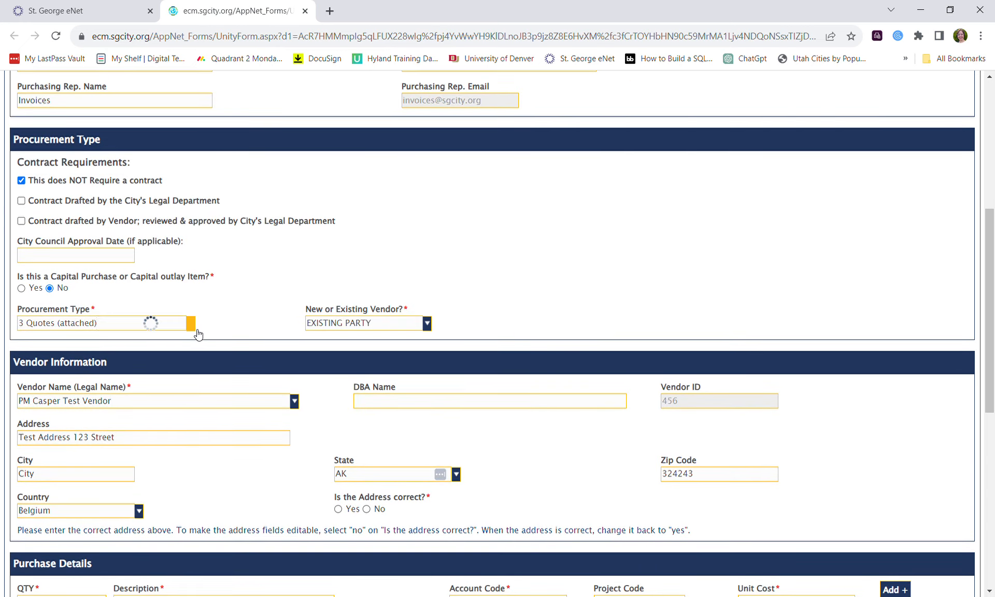
{"action": "left_click", "coordinate": [145, 361]}
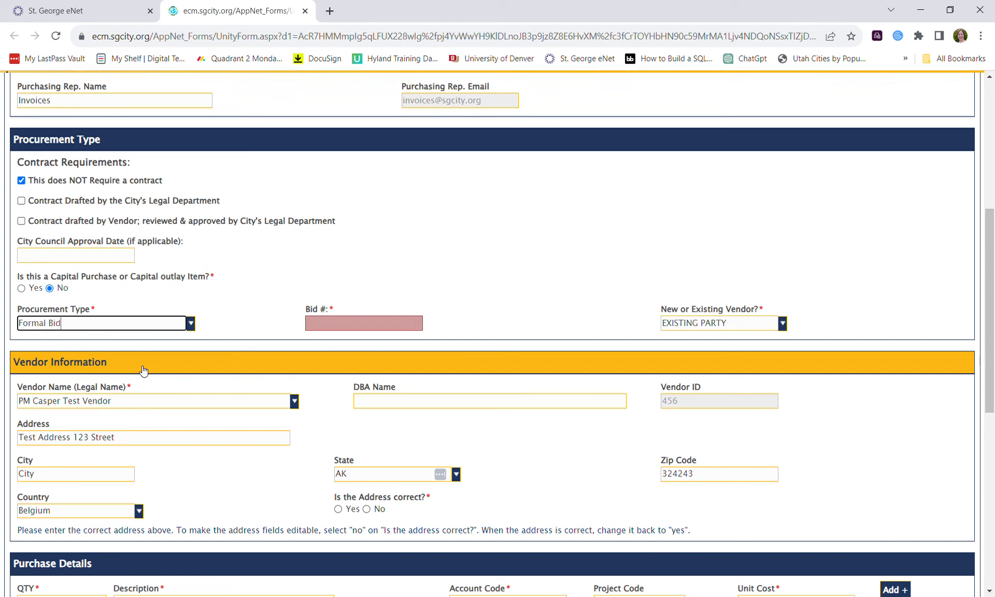
Enter 09-098 as the Bid #.
{"action": "left_click", "coordinate": [318, 322]}
{"action": "type", "text": "09-098"}
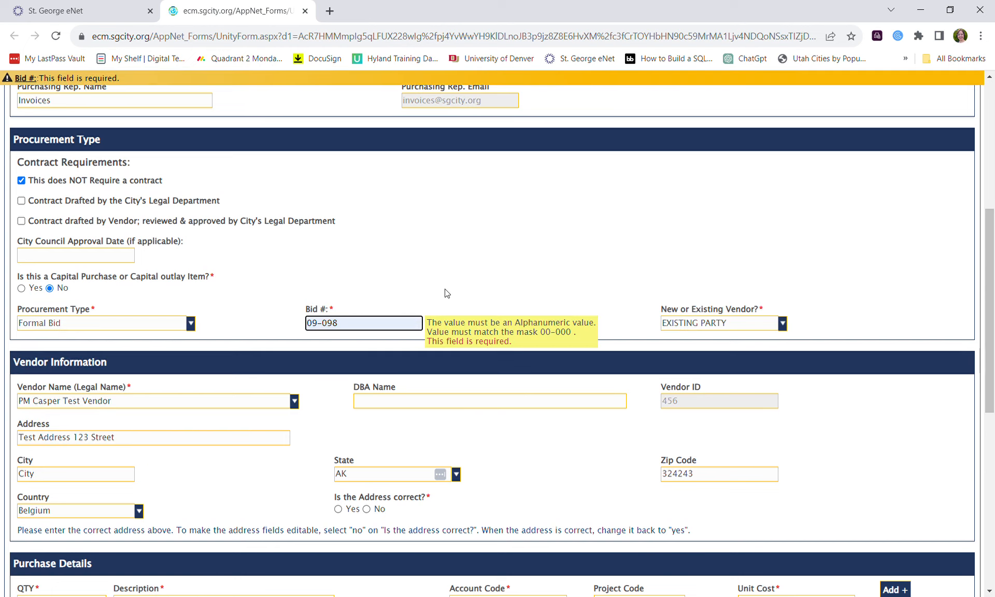
{"action": "scroll", "coordinate": [479, 300], "scroll_direction": "down", "scroll_amount": 2}
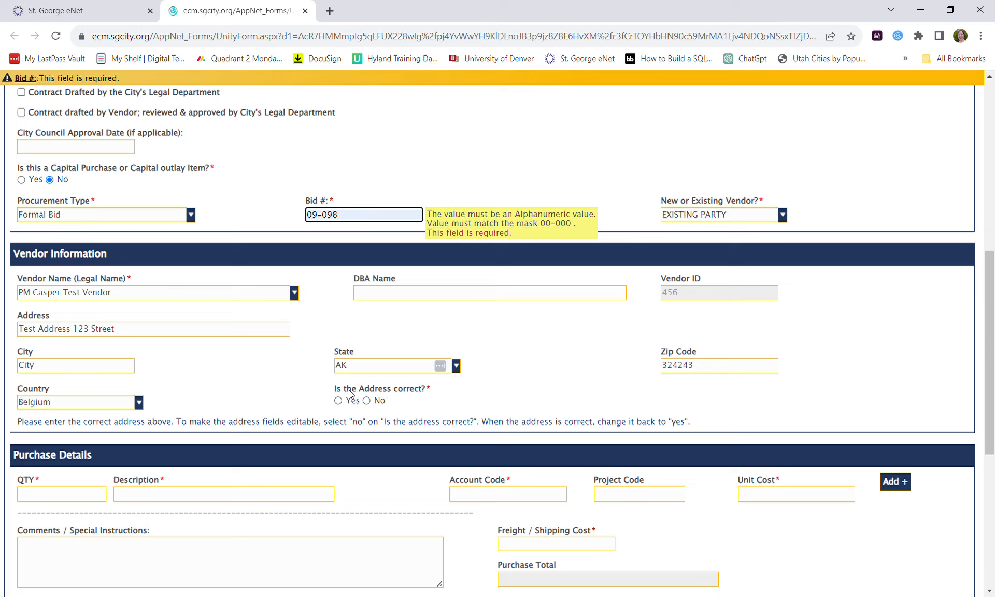
{"action": "left_click_drag", "start_coordinate": [334, 388], "coordinate": [432, 388]}
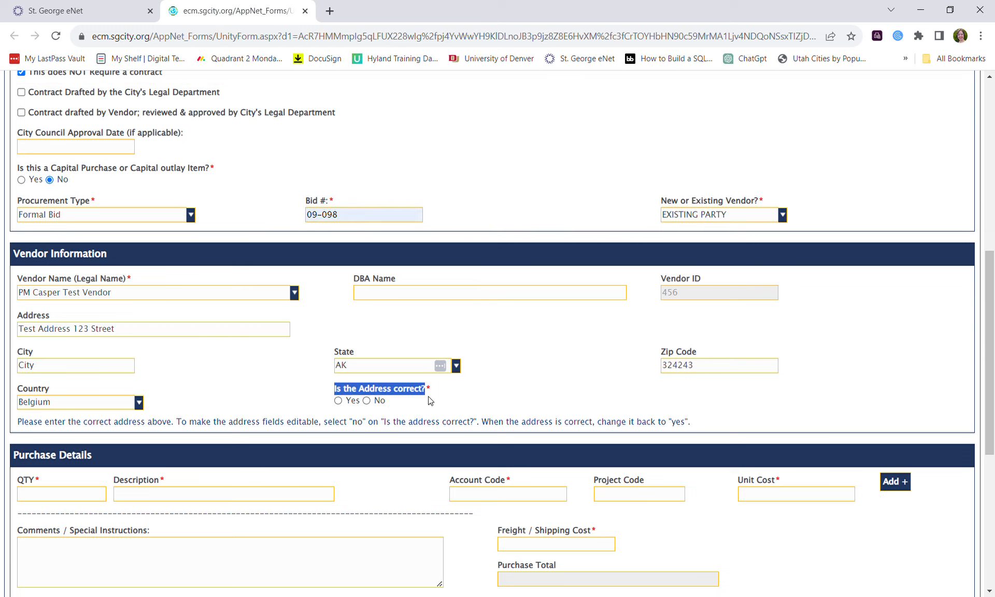
Confirm the PM Casper Test Vendor address is correct, leaving the address fields locked.
{"action": "scroll", "coordinate": [429, 401], "scroll_direction": "down", "scroll_amount": 1}
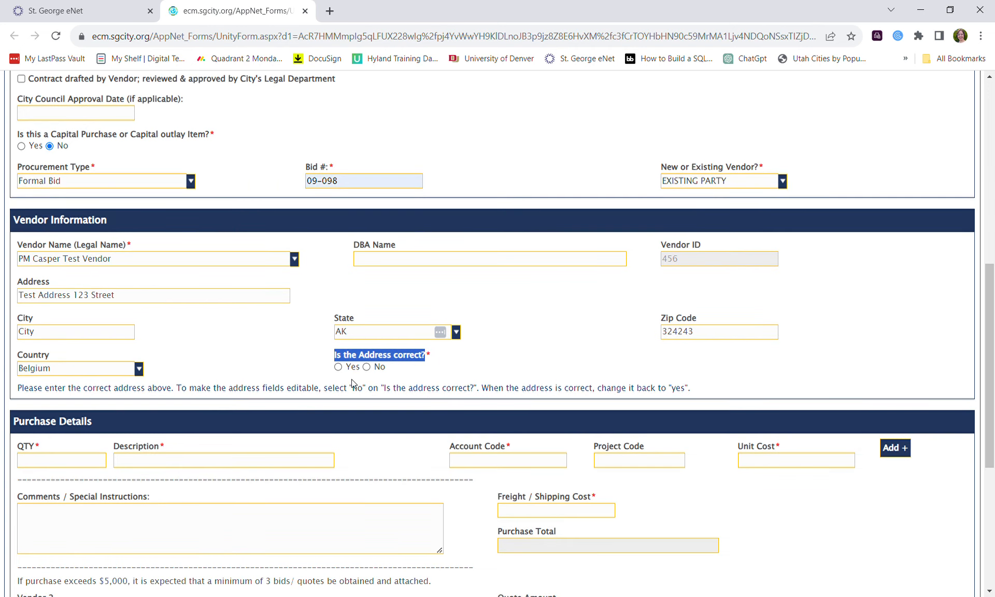
{"action": "left_click", "coordinate": [338, 367]}
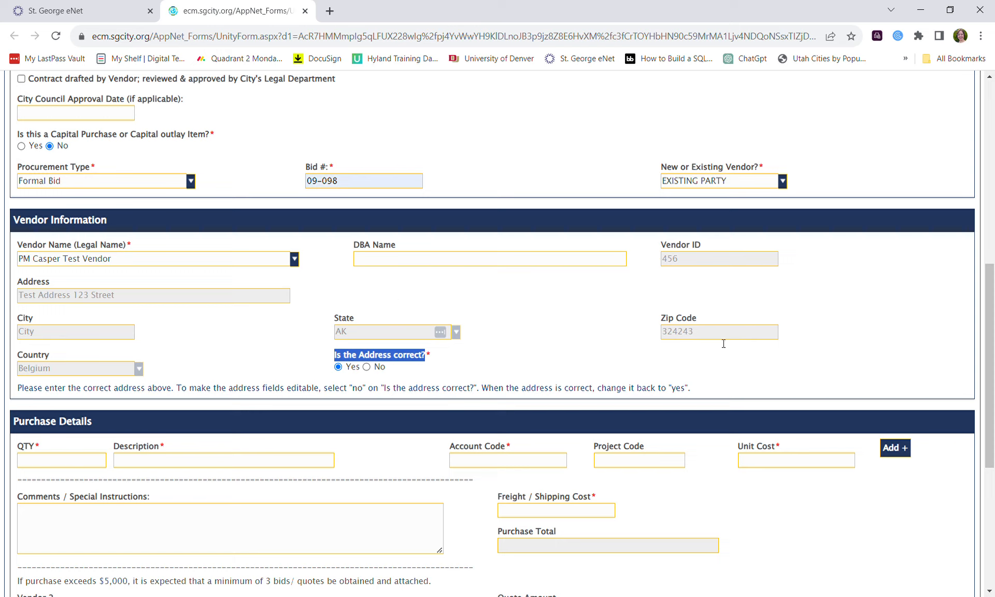
{"action": "left_click", "coordinate": [166, 463]}
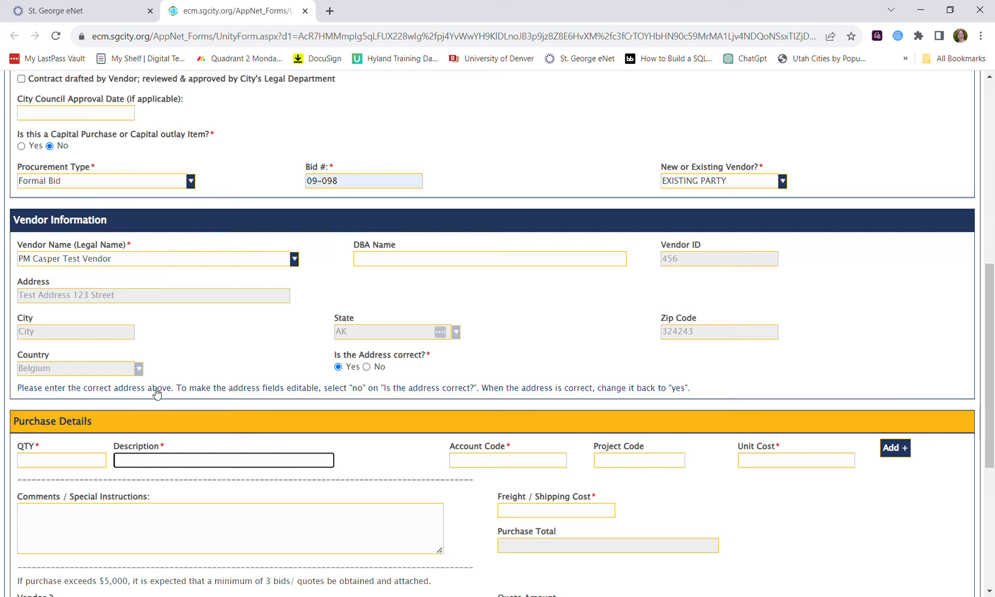
{"action": "left_click", "coordinate": [154, 303]}
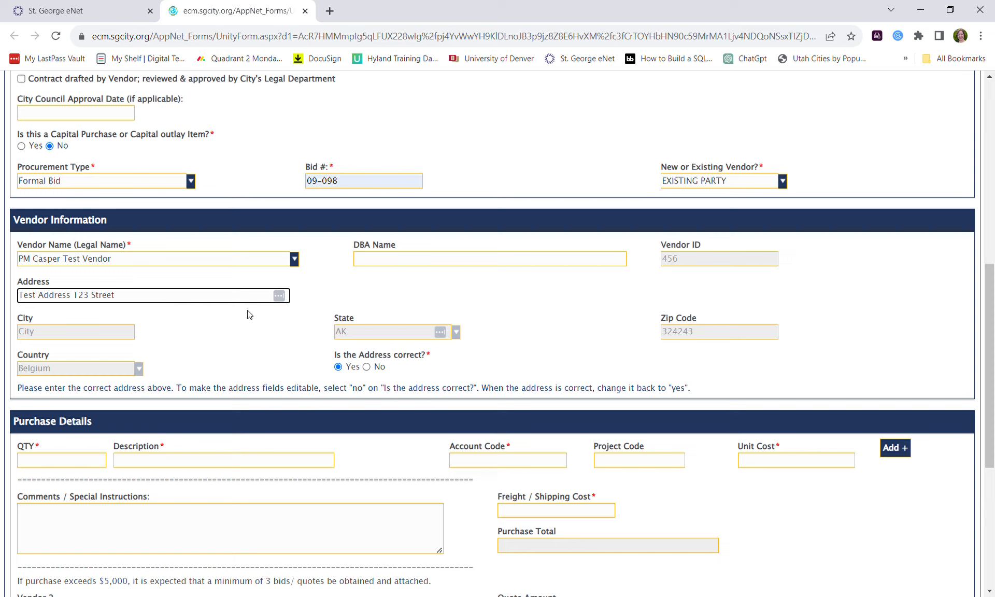
{"action": "left_click", "coordinate": [92, 337]}
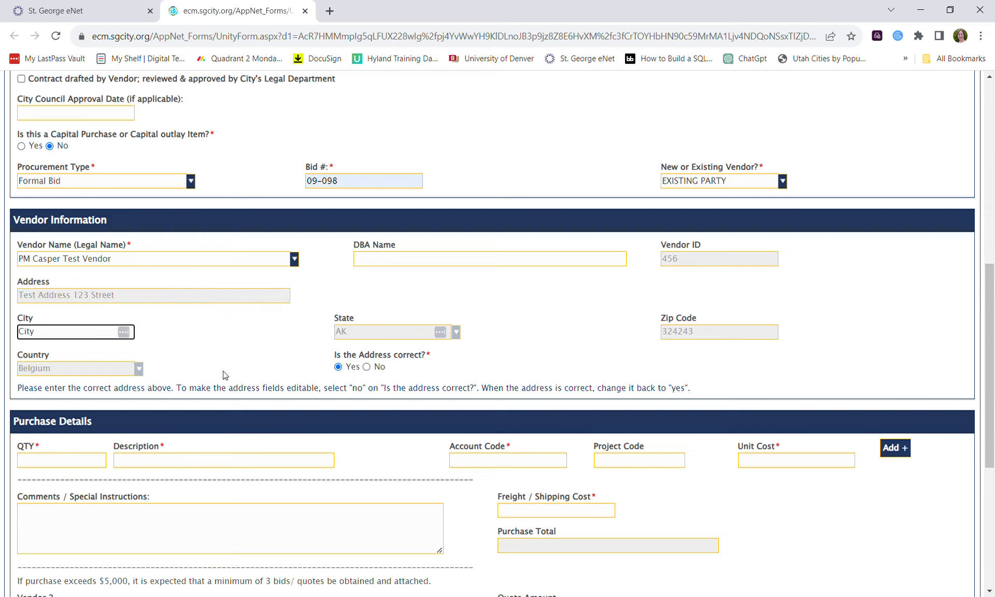
{"action": "left_click", "coordinate": [366, 366]}
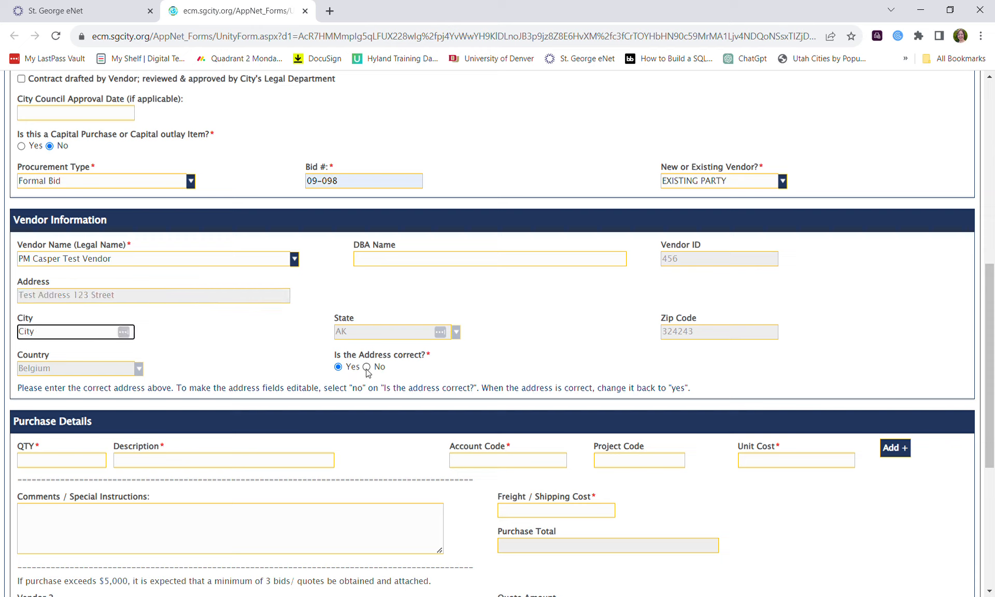
{"action": "left_click", "coordinate": [222, 301]}
{"action": "left_click", "coordinate": [337, 367]}
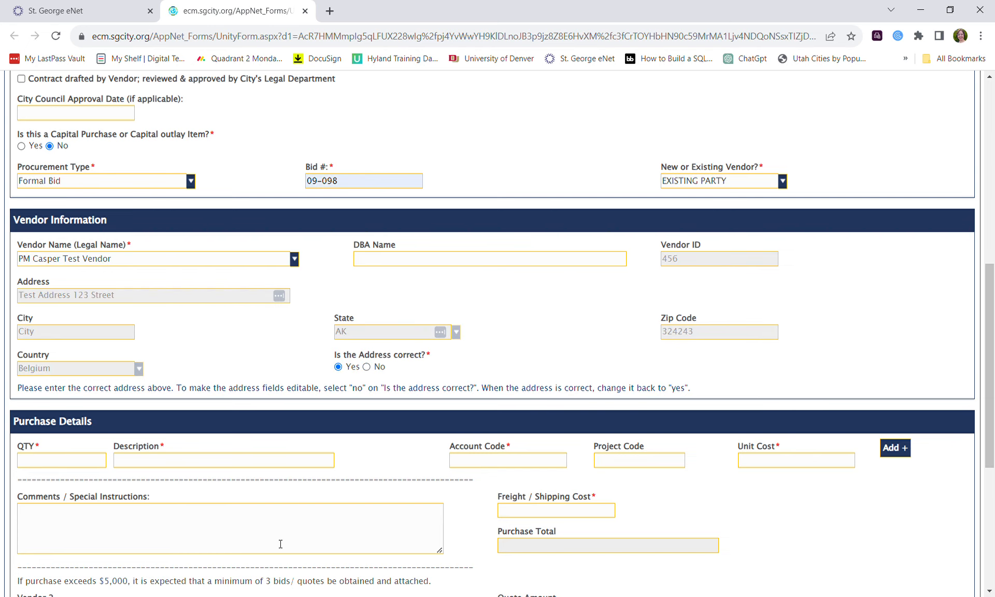
{"action": "scroll", "coordinate": [280, 543], "scroll_direction": "down", "scroll_amount": 3}
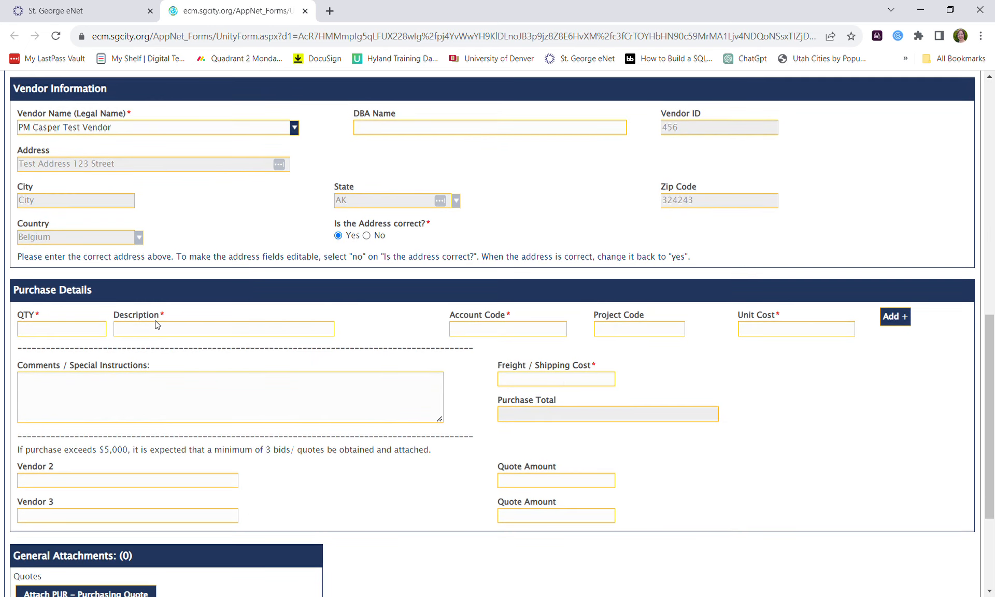
{"action": "scroll", "coordinate": [157, 324], "scroll_direction": "down", "scroll_amount": 1}
{"action": "left_click", "coordinate": [88, 293]}
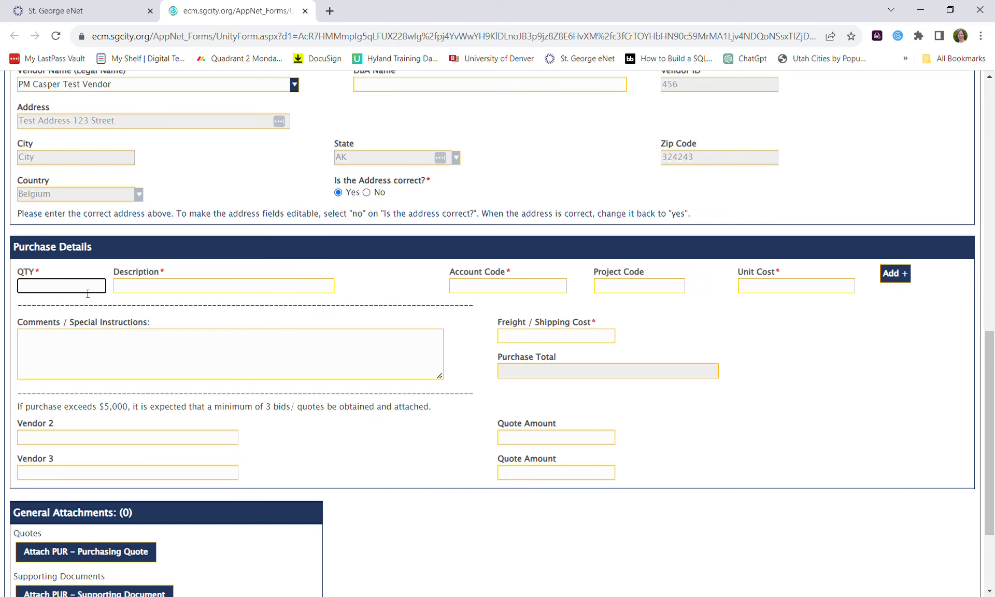
{"action": "type", "text": "1"}
{"action": "left_click", "coordinate": [146, 289]}
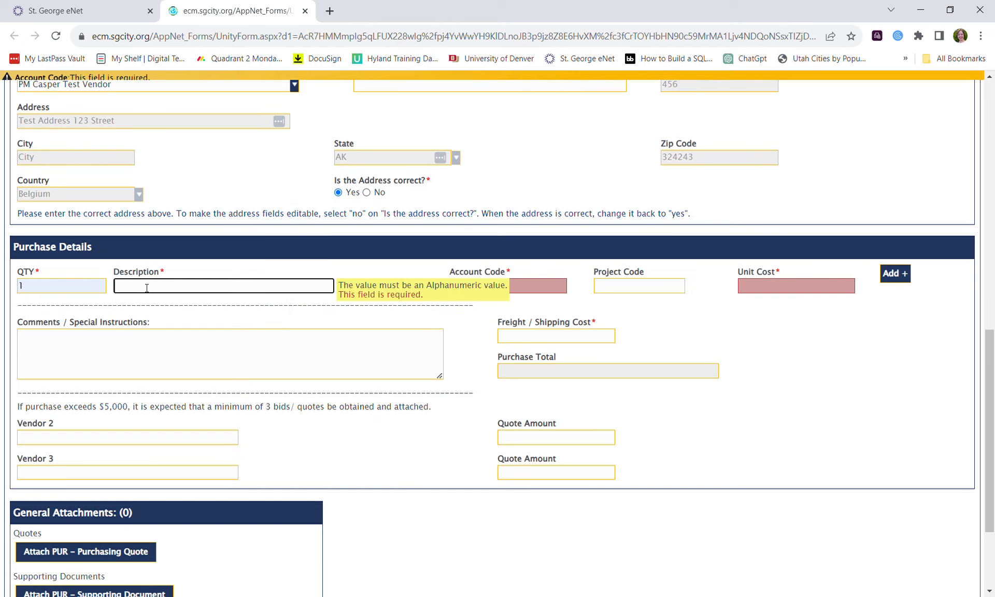
{"action": "type", "text": "TEST ITEM"}
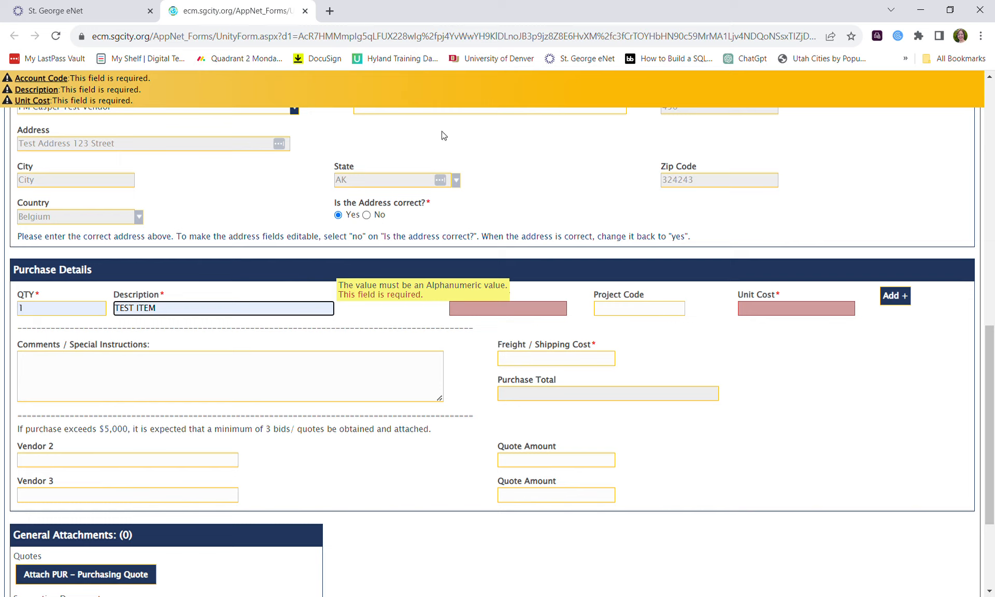
{"action": "left_click", "coordinate": [478, 309]}
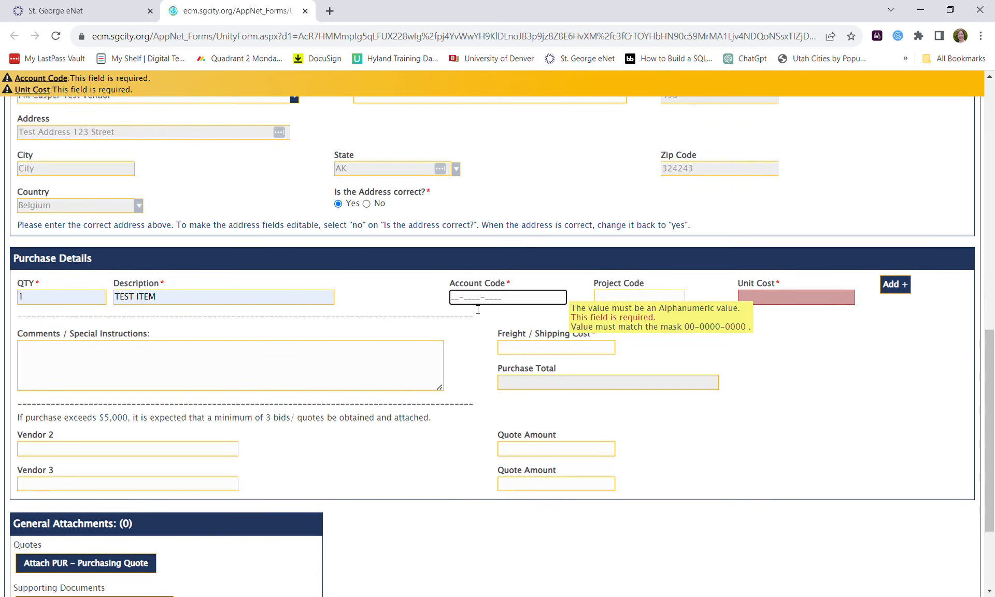
{"action": "key", "text": "ctrl+v"}
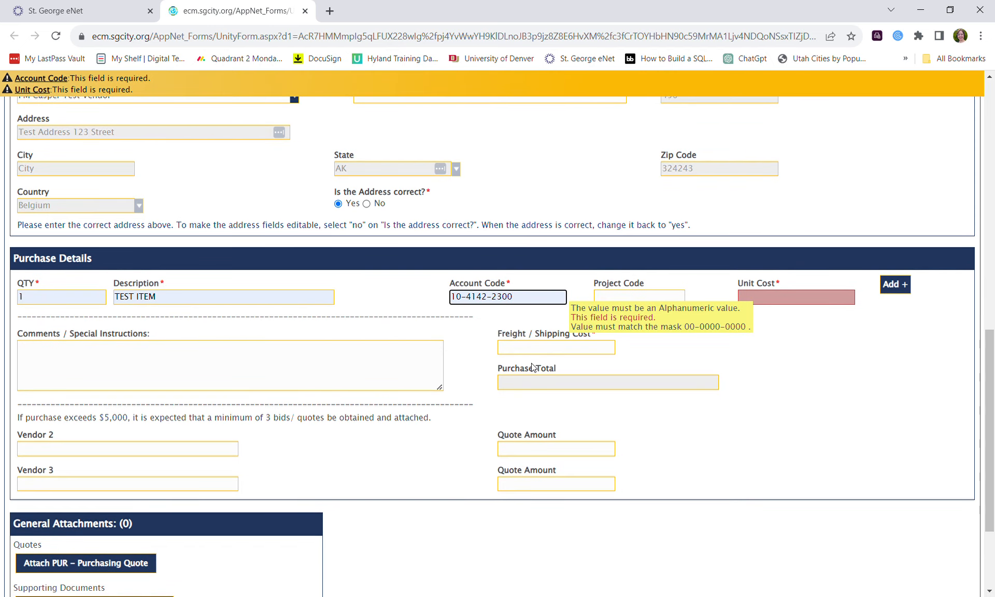
{"action": "left_click", "coordinate": [837, 303]}
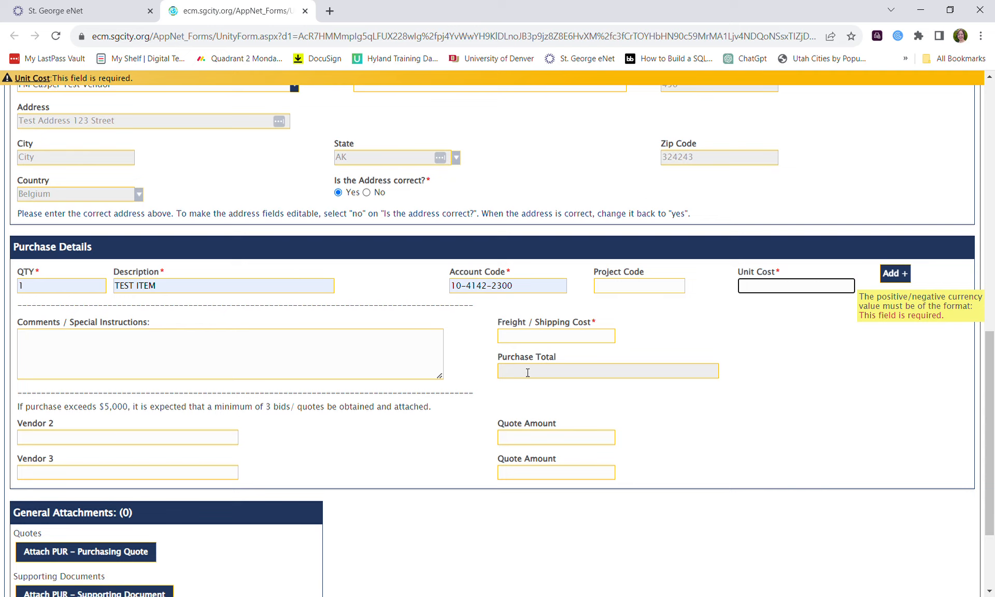
{"action": "type", "text": "5"}
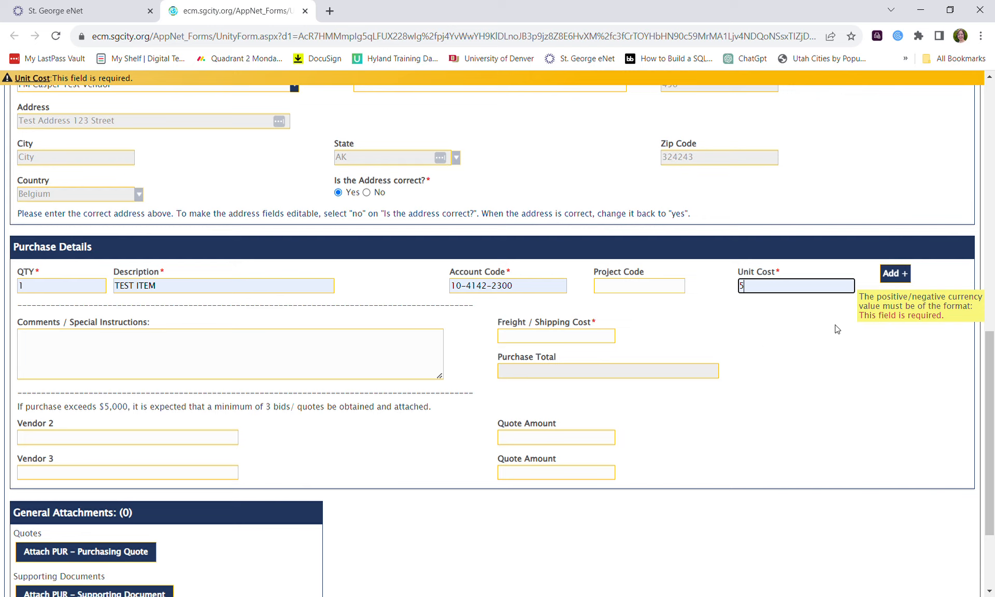
{"action": "left_click", "coordinate": [904, 280]}
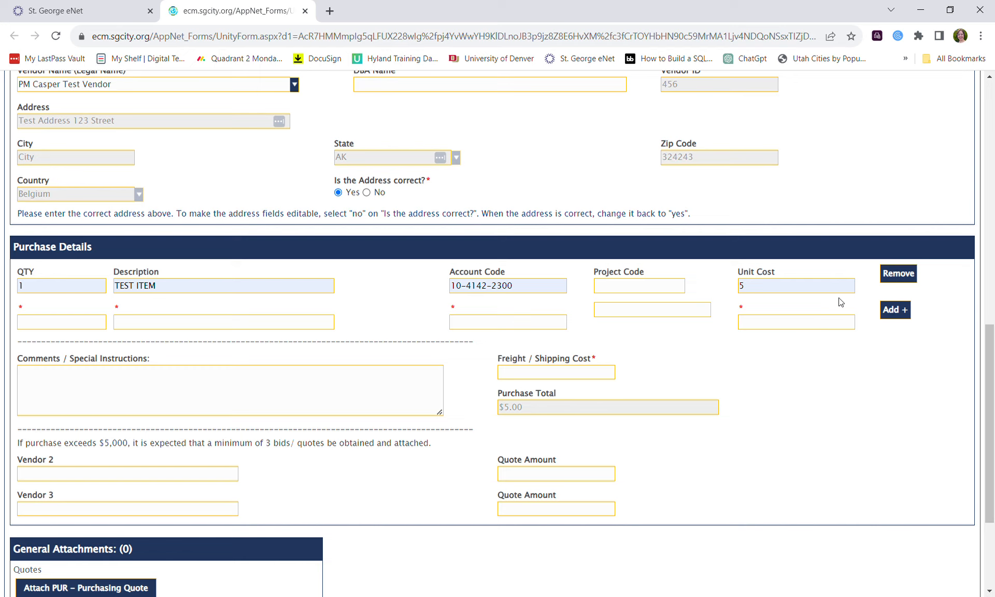
{"action": "left_click", "coordinate": [903, 279]}
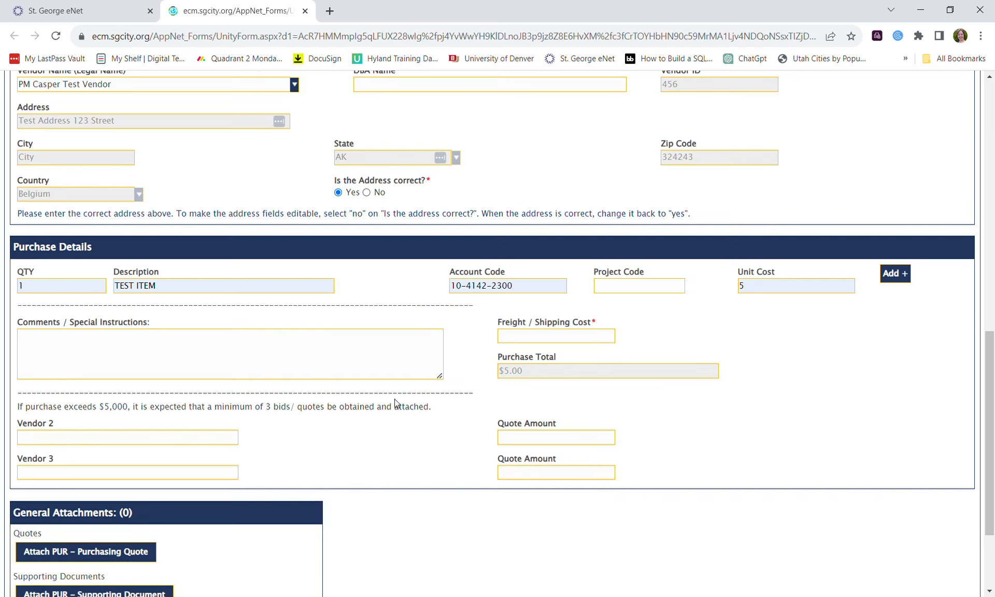
Enter a trial freight / shipping cost and confirm Vendor 2 and Vendor 3 become required.
{"action": "left_click", "coordinate": [533, 337]}
{"action": "type", "text": "5000"}
{"action": "left_click", "coordinate": [426, 345]}
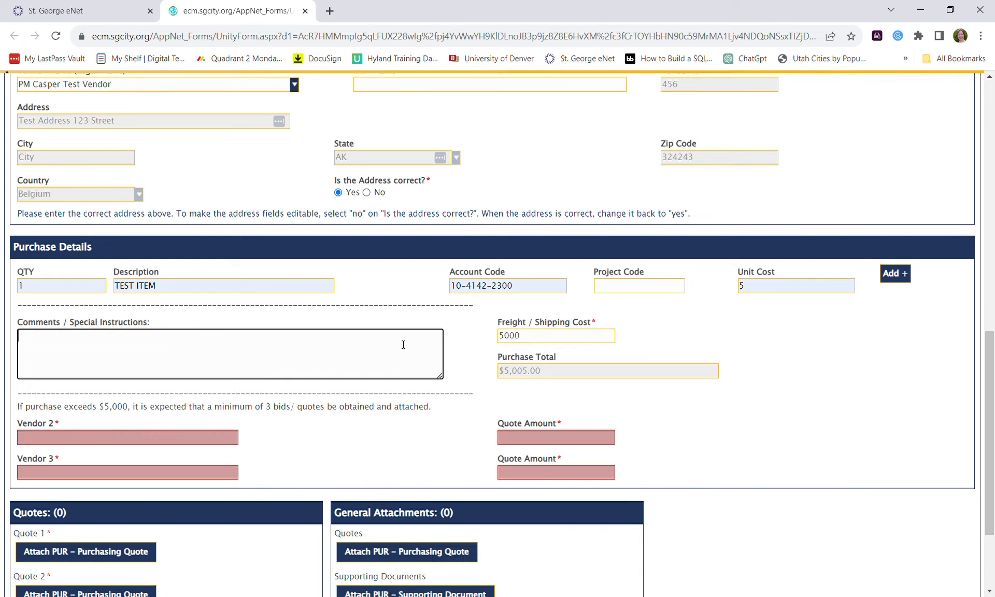
{"action": "scroll", "coordinate": [413, 471], "scroll_direction": "down", "scroll_amount": 2}
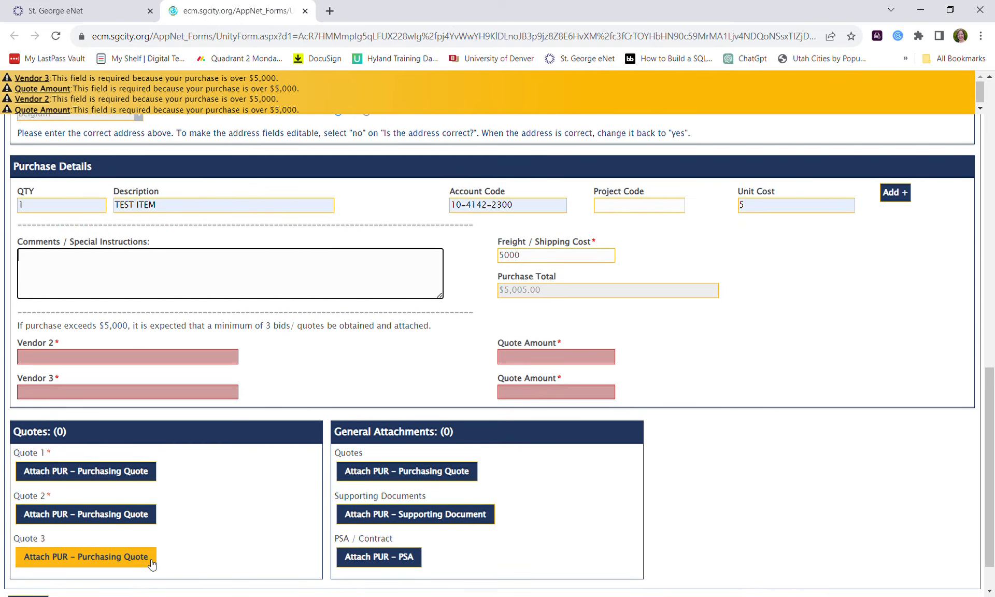
{"action": "left_click", "coordinate": [130, 357]}
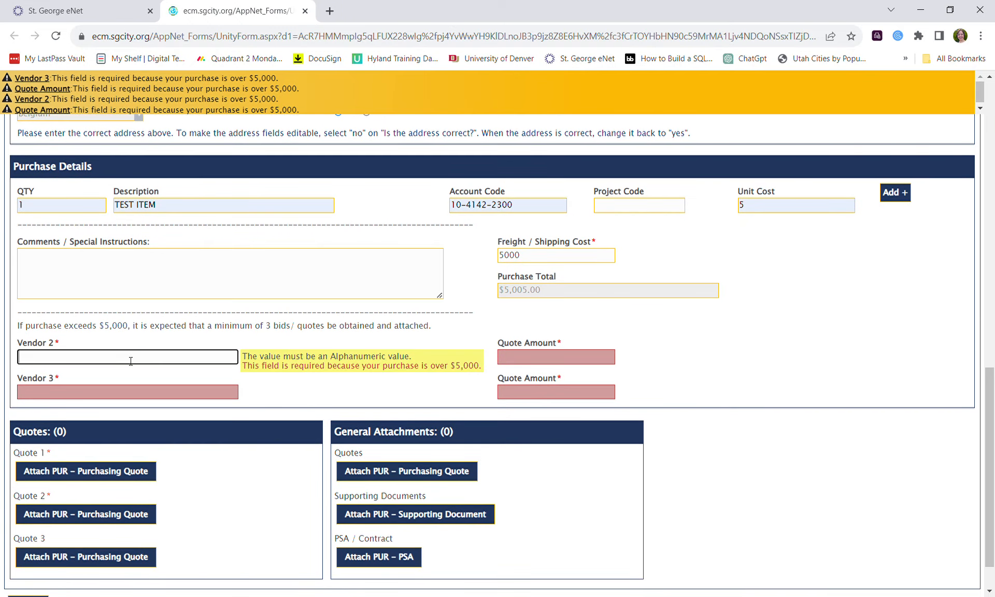
{"action": "left_click", "coordinate": [211, 398]}
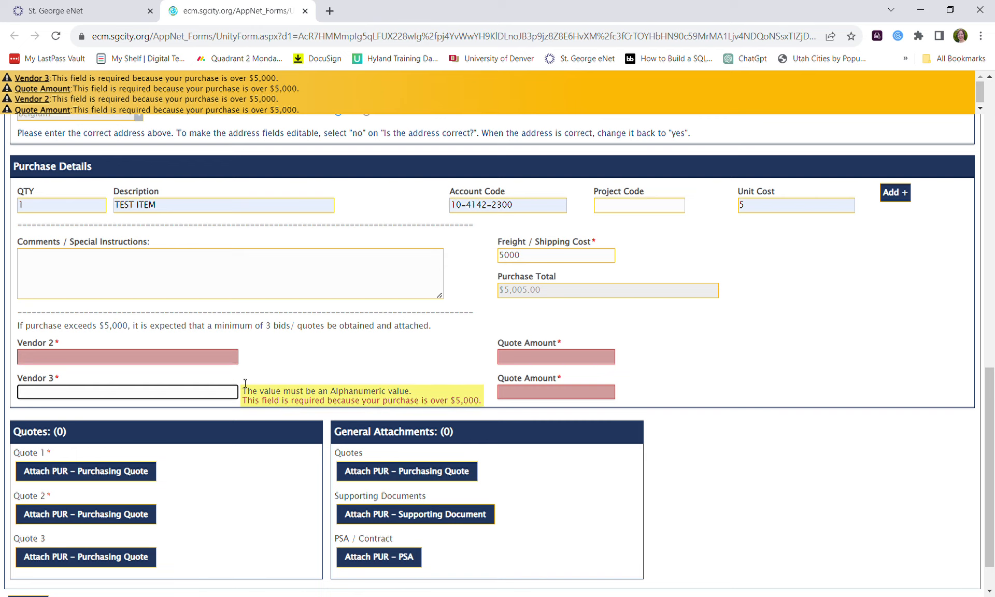
Change the freight / shipping cost to 25000, then to 50000.
{"action": "left_click", "coordinate": [567, 254]}
{"action": "key", "text": "ctrl+a"}
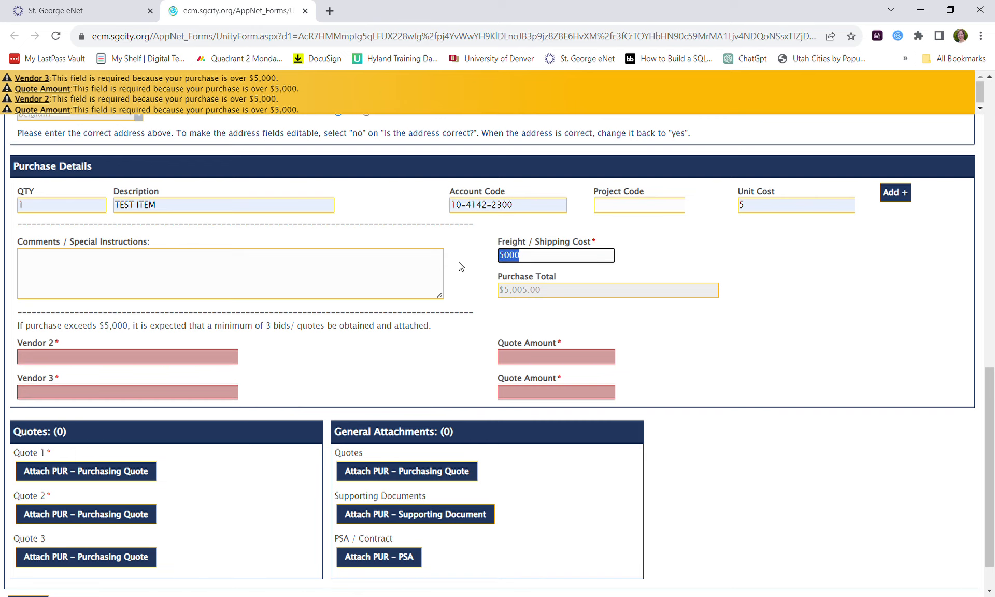
{"action": "key", "text": "BackSpace"}
{"action": "type", "text": "25000"}
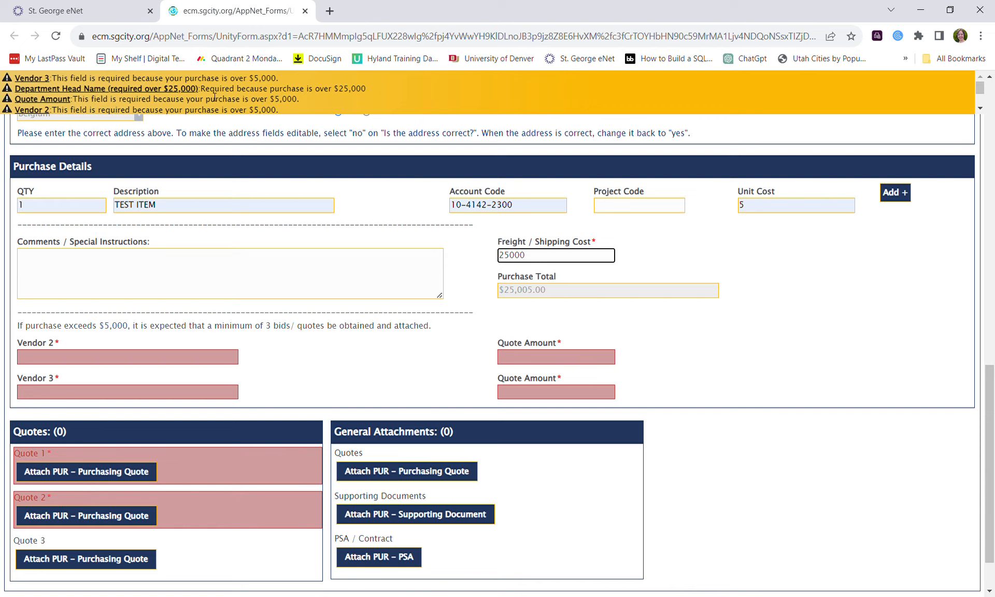
{"action": "key", "text": "ctrl+a"}
{"action": "key", "text": "BackSpace"}
{"action": "type", "text": "50000"}
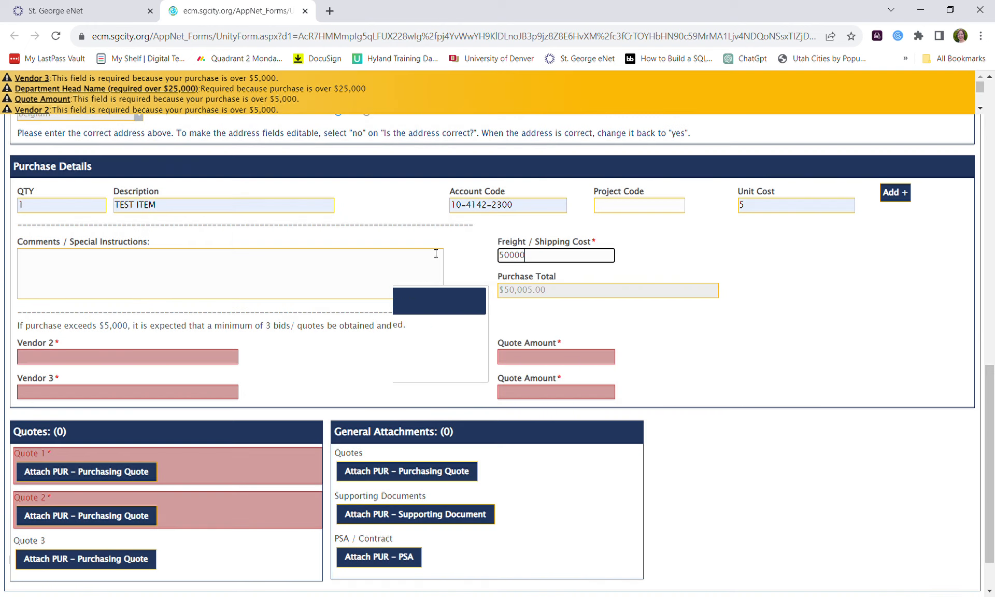
Replace the 50000 freight with 50, dropping the total to $55.00, and submit the requisition.
{"action": "scroll", "coordinate": [294, 264], "scroll_direction": "up", "scroll_amount": 5}
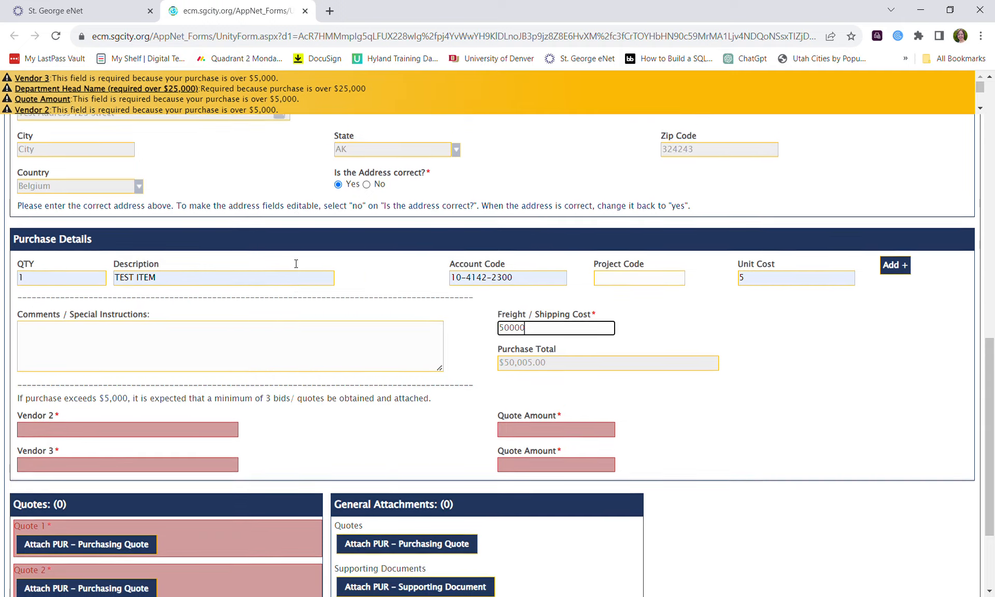
{"action": "scroll", "coordinate": [294, 265], "scroll_direction": "up", "scroll_amount": 2}
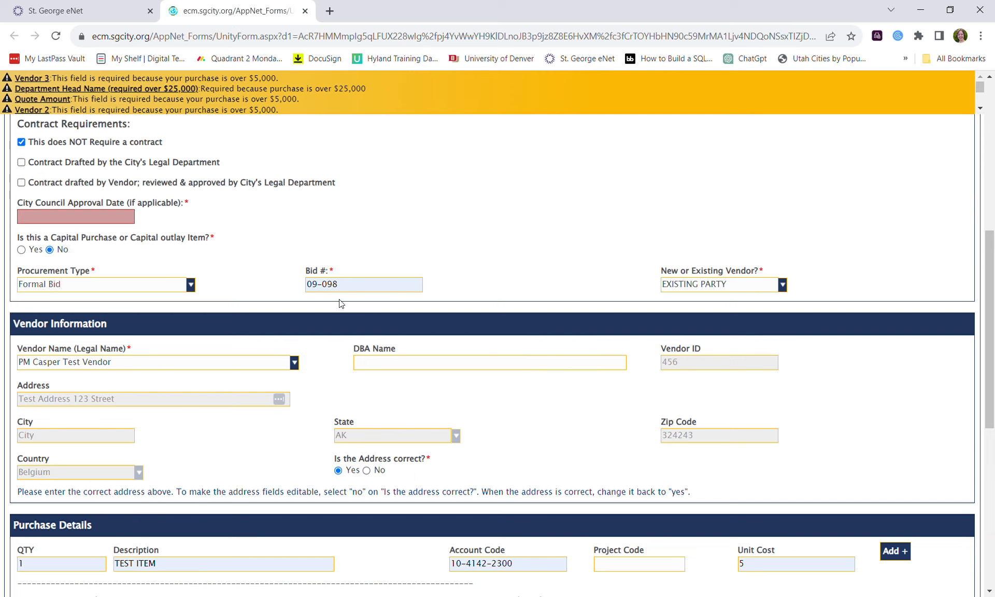
{"action": "scroll", "coordinate": [201, 391], "scroll_direction": "down", "scroll_amount": 5}
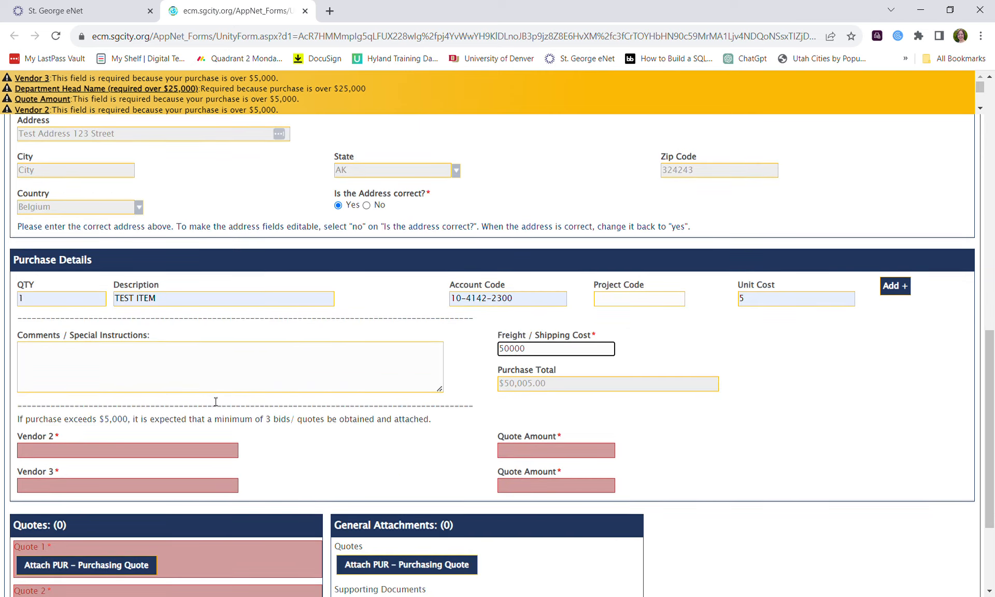
{"action": "left_click_drag", "start_coordinate": [523, 348], "coordinate": [248, 344]}
{"action": "key", "text": "BackSpace"}
{"action": "type", "text": "50"}
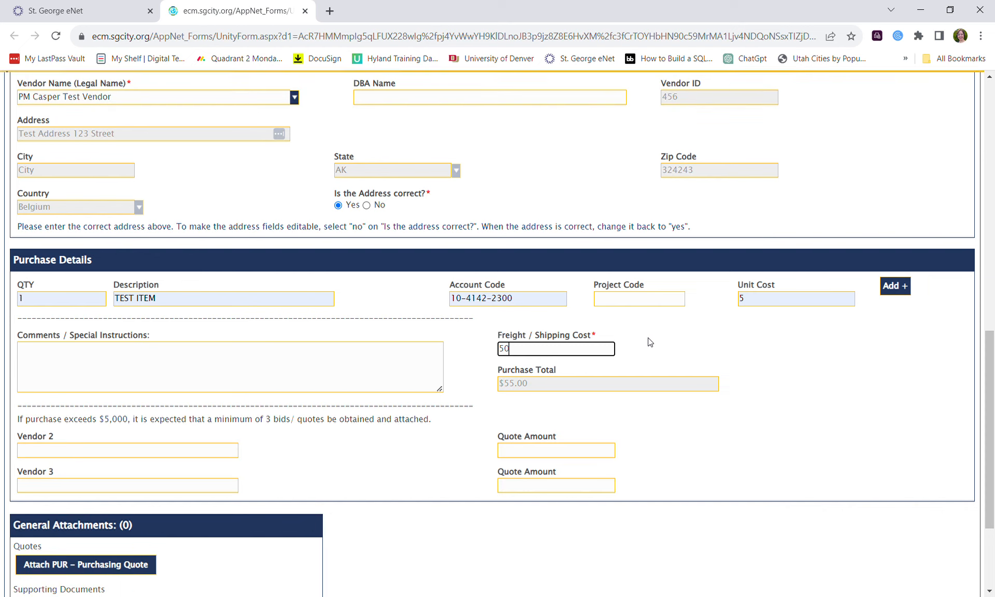
{"action": "scroll", "coordinate": [393, 562], "scroll_direction": "down", "scroll_amount": 2}
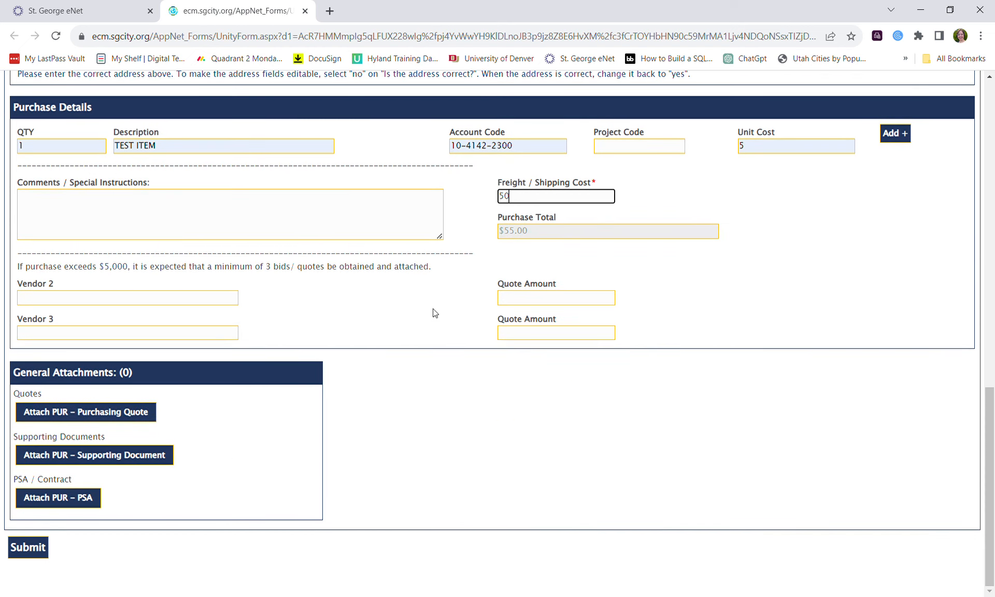
{"action": "left_click", "coordinate": [32, 552]}
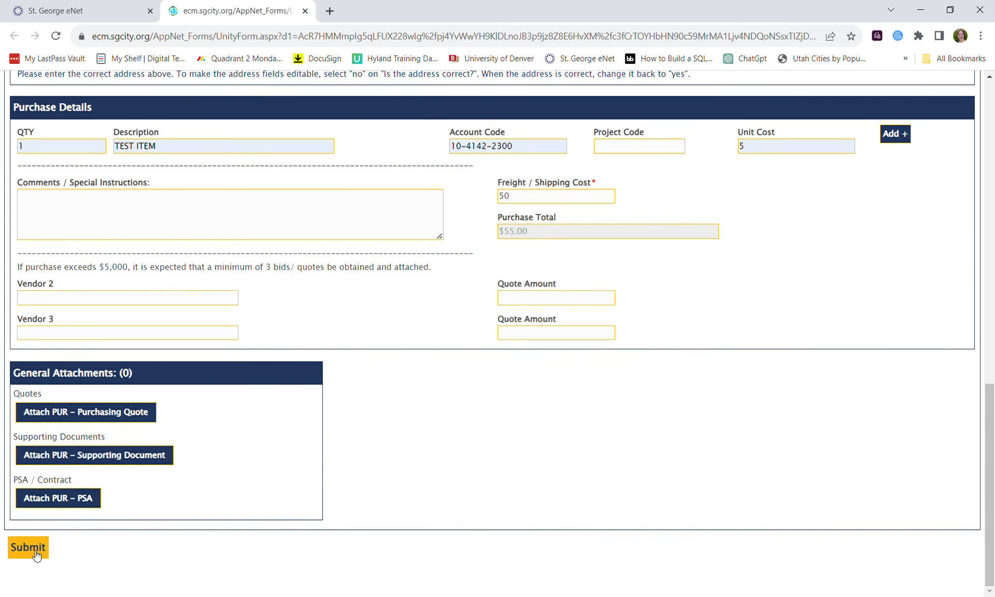